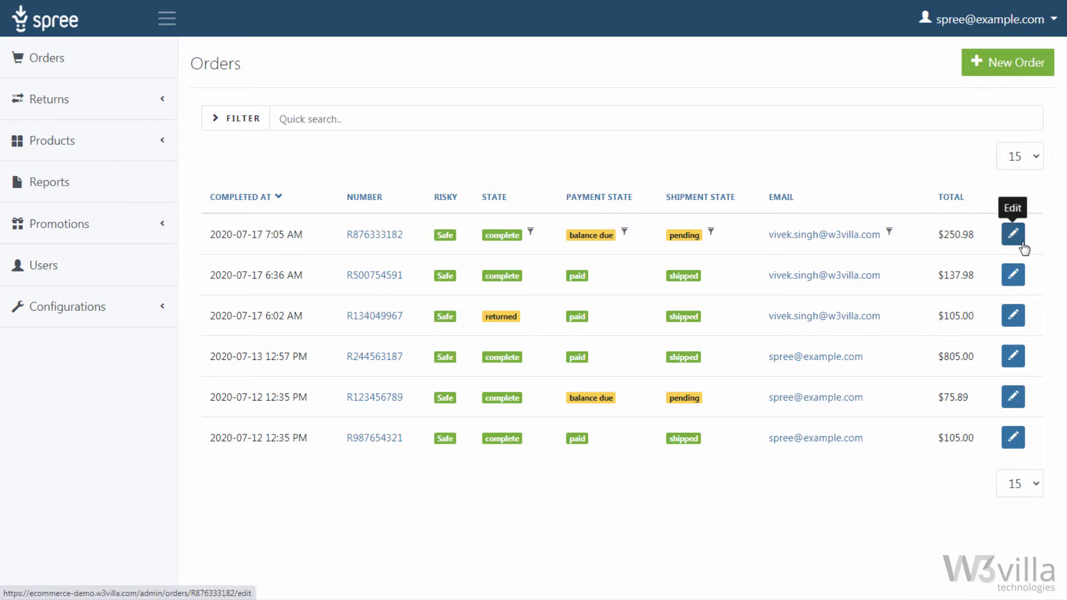
# Step: Capture the pending credit card payment of the newest order and open that payment's details
pyautogui.click(1012, 234)
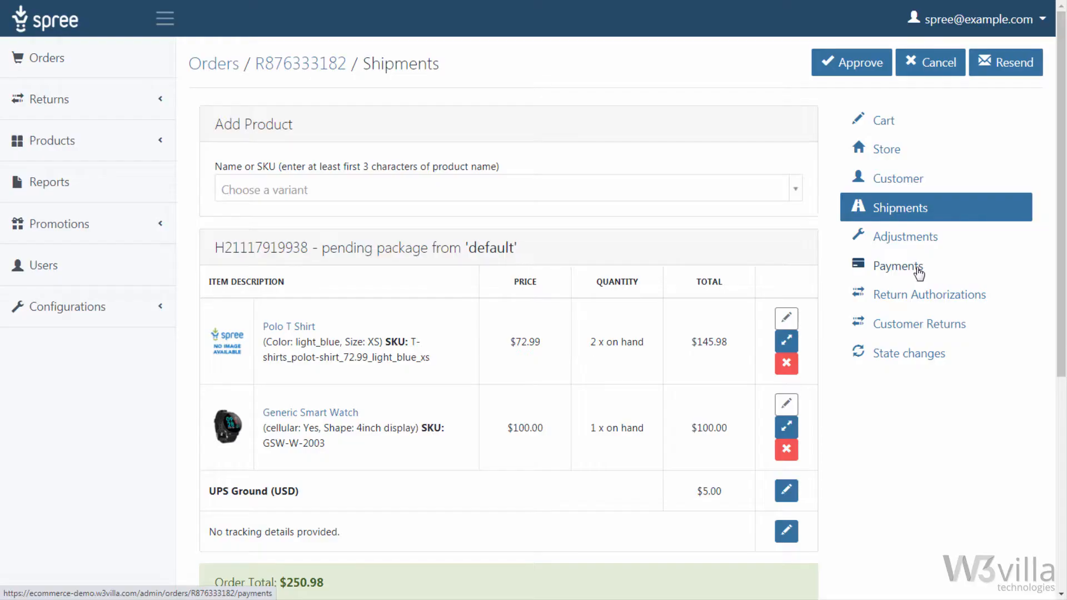
pyautogui.click(917, 269)
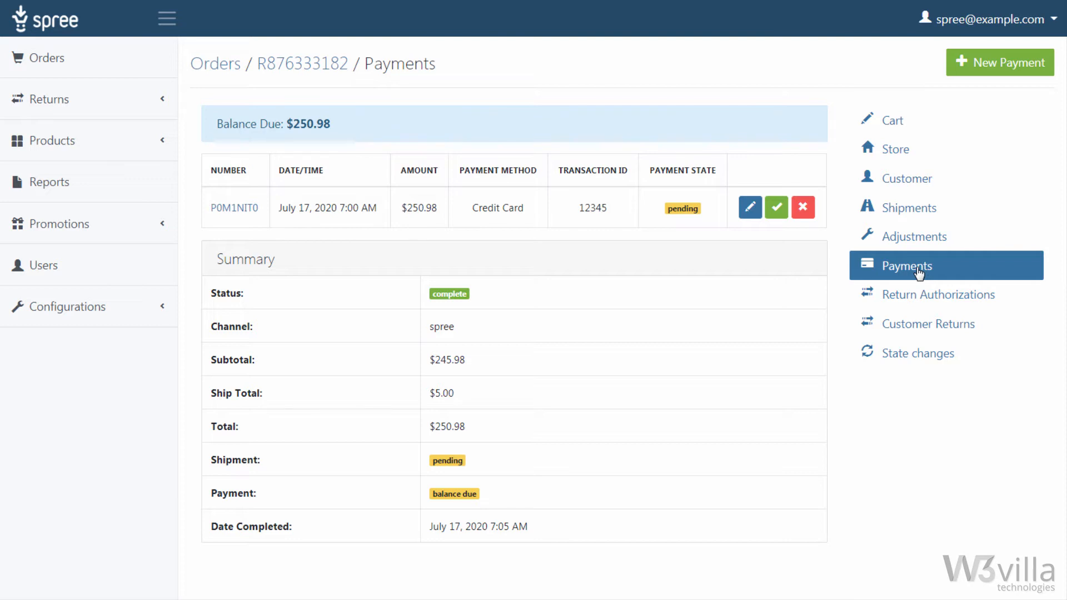
pyautogui.click(783, 219)
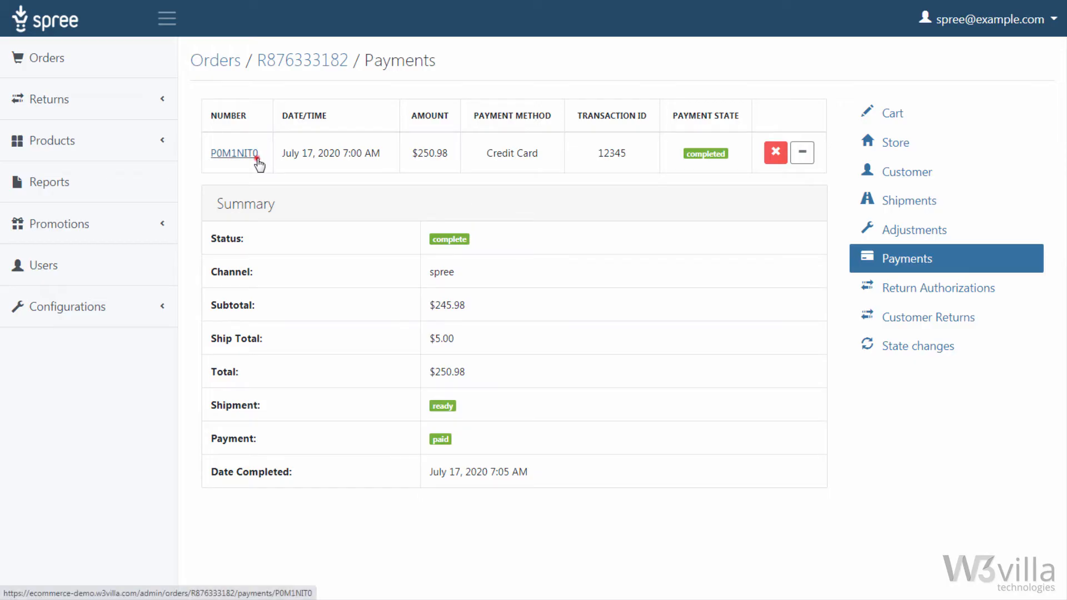
pyautogui.click(257, 157)
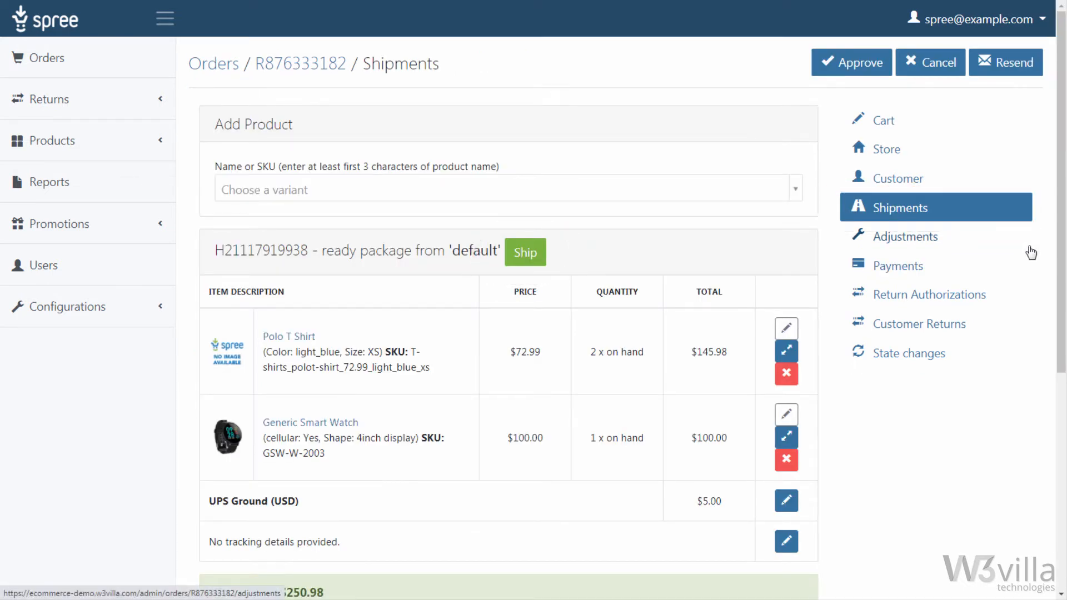
# Step: Ship the order's ready package and save 1234UPSAW789D as its tracking number
pyautogui.click(543, 264)
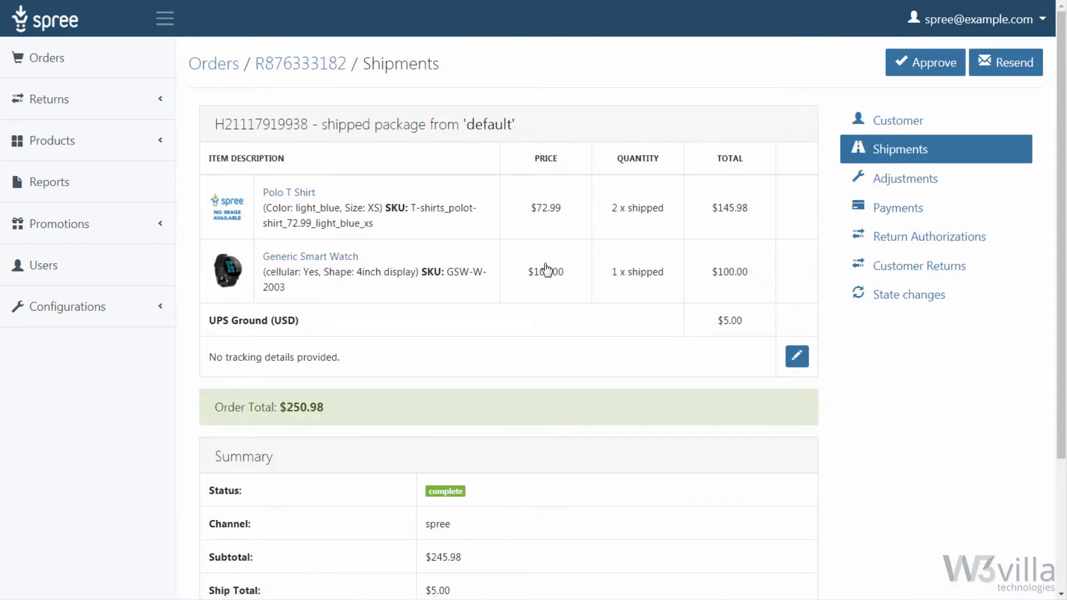
pyautogui.click(797, 368)
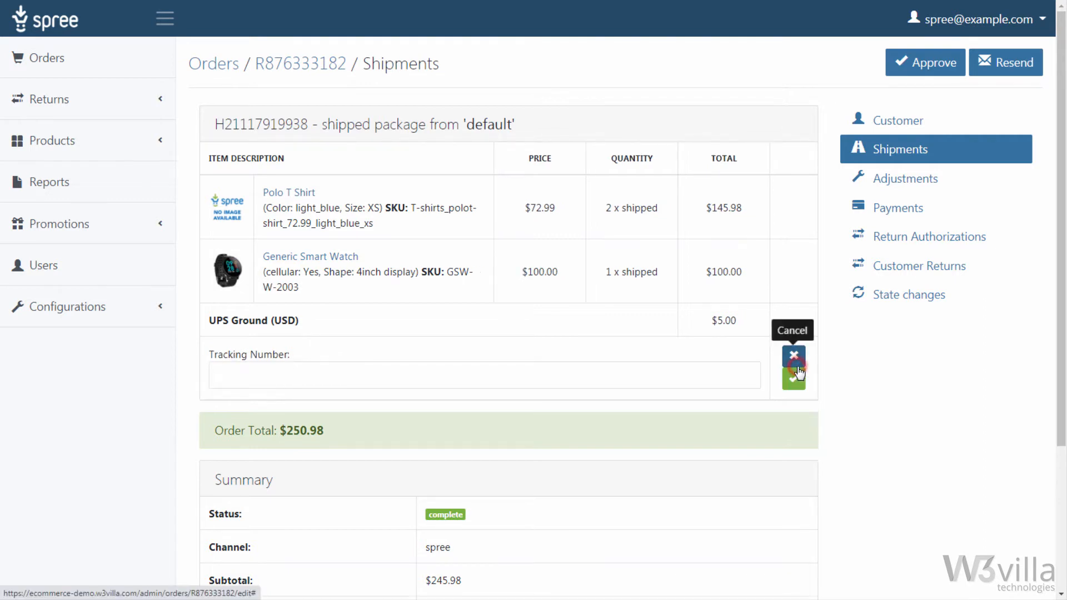
pyautogui.click(621, 374)
pyautogui.write('1234UPSAW')
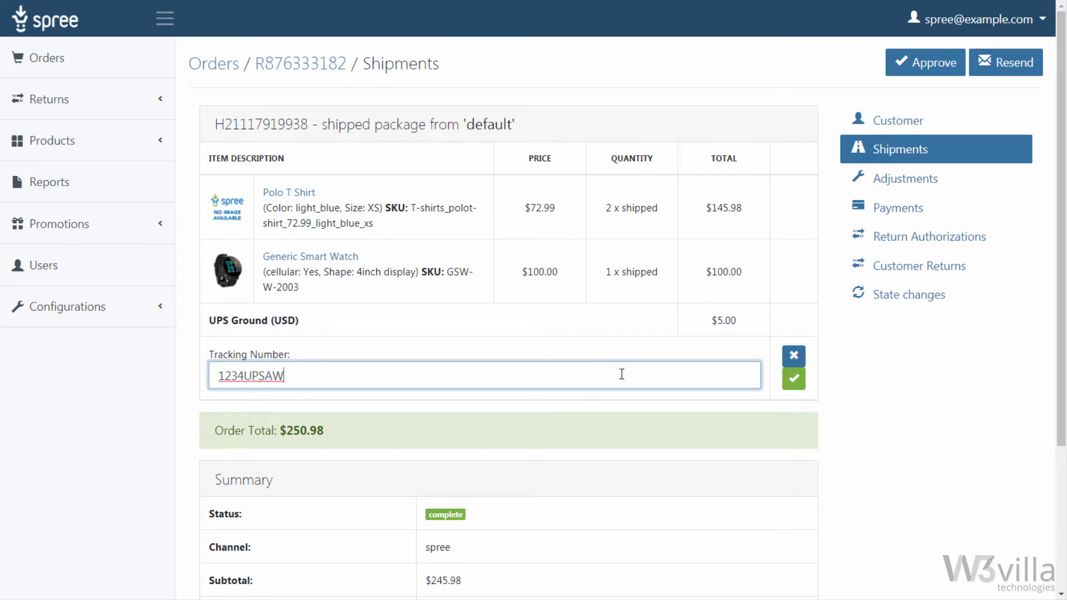
pyautogui.write('789D')
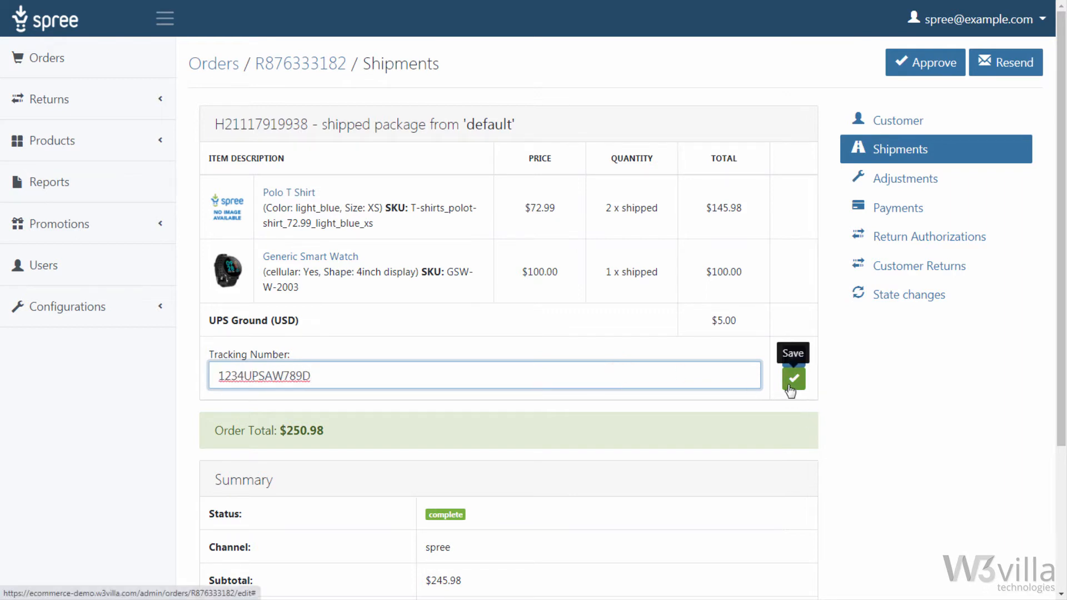
pyautogui.click(793, 378)
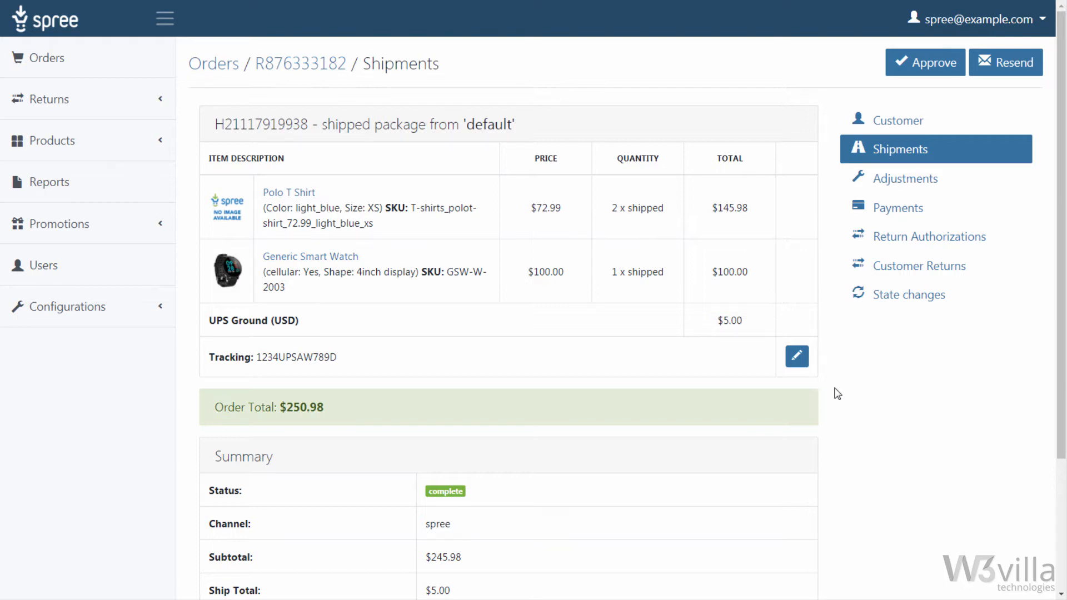
# Step: Start a return authorization for the Generic Smart Watch with stock location default and reason Damaged/Defective
pyautogui.click(913, 238)
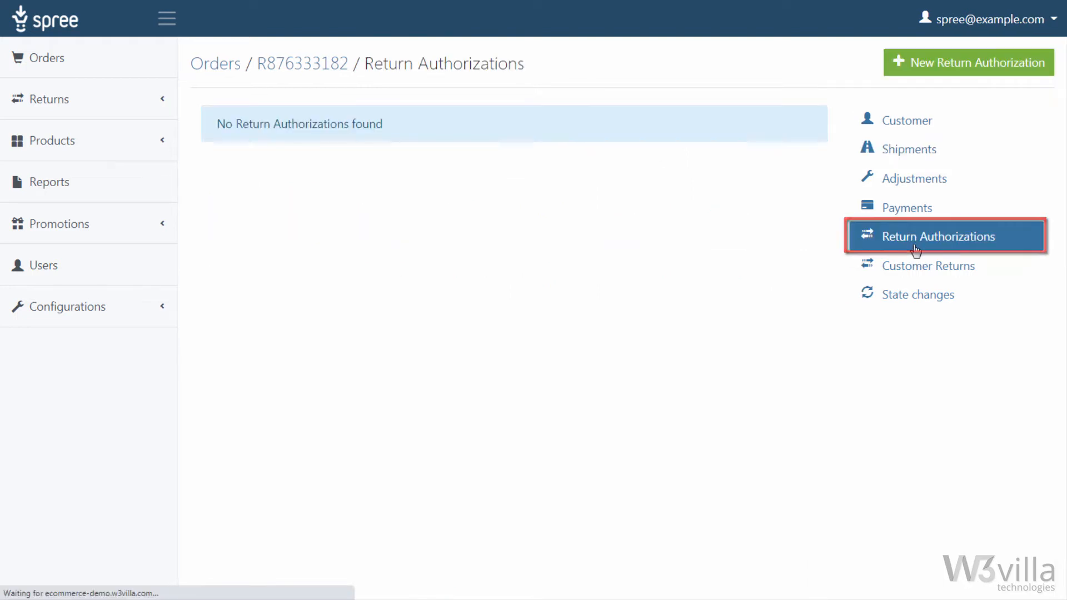
pyautogui.click(961, 72)
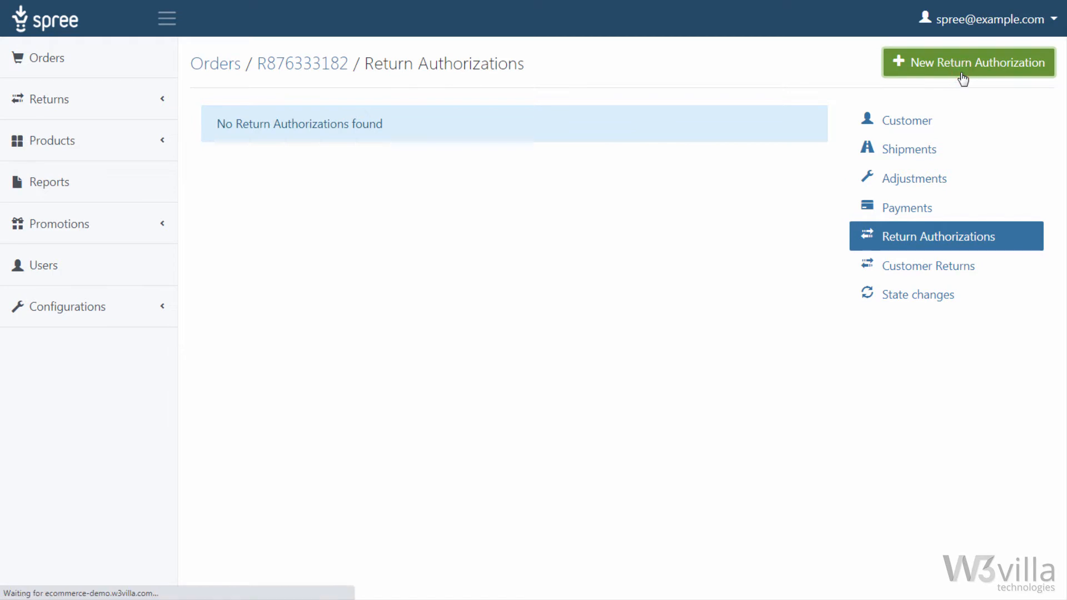
pyautogui.click(215, 247)
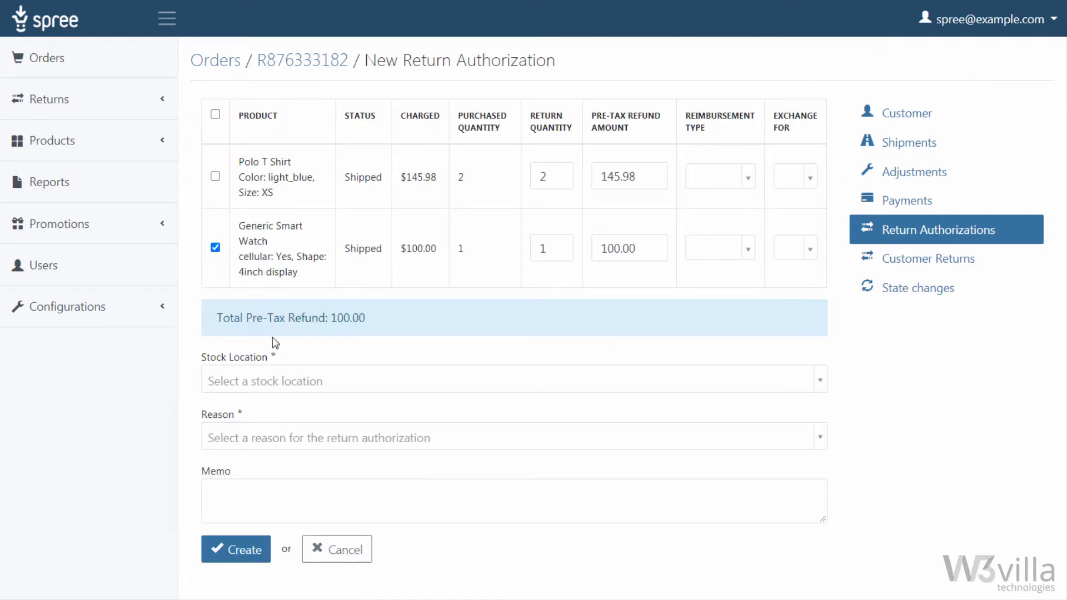
pyautogui.click(281, 380)
pyautogui.click(302, 439)
pyautogui.click(300, 437)
pyautogui.click(425, 320)
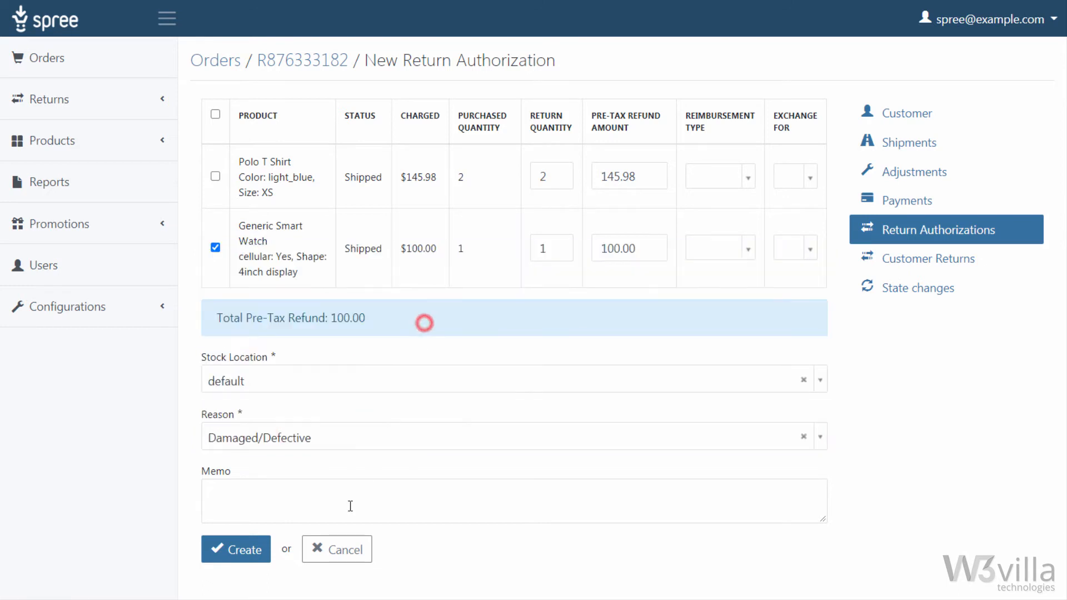
# Step: Add the memo "Improve Packing" and create the return authorization
pyautogui.click(349, 506)
pyautogui.write('Improve Packing')
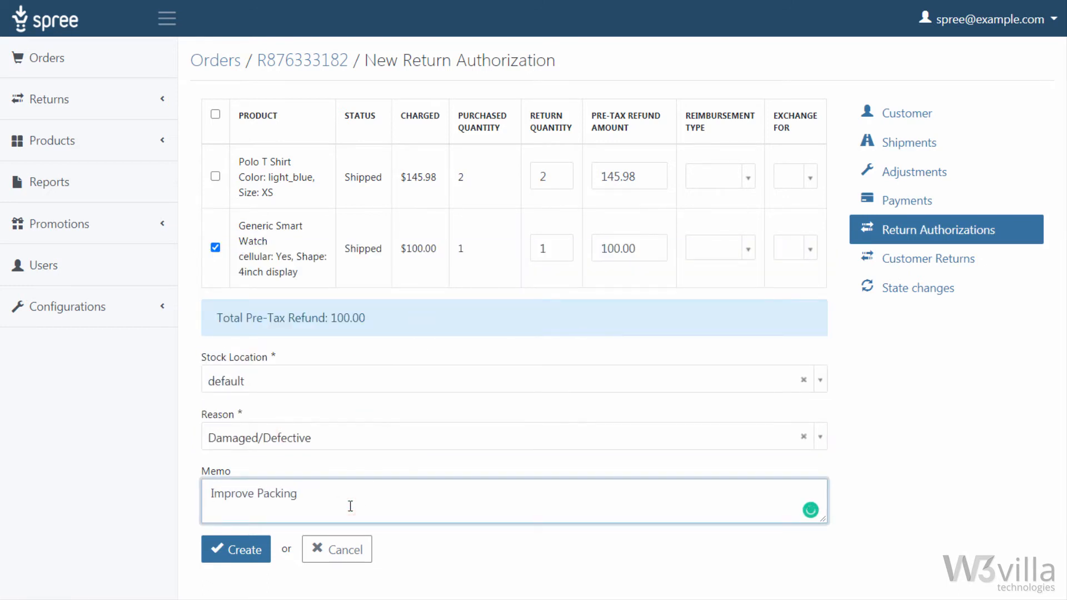
pyautogui.write('aging')
pyautogui.click(264, 557)
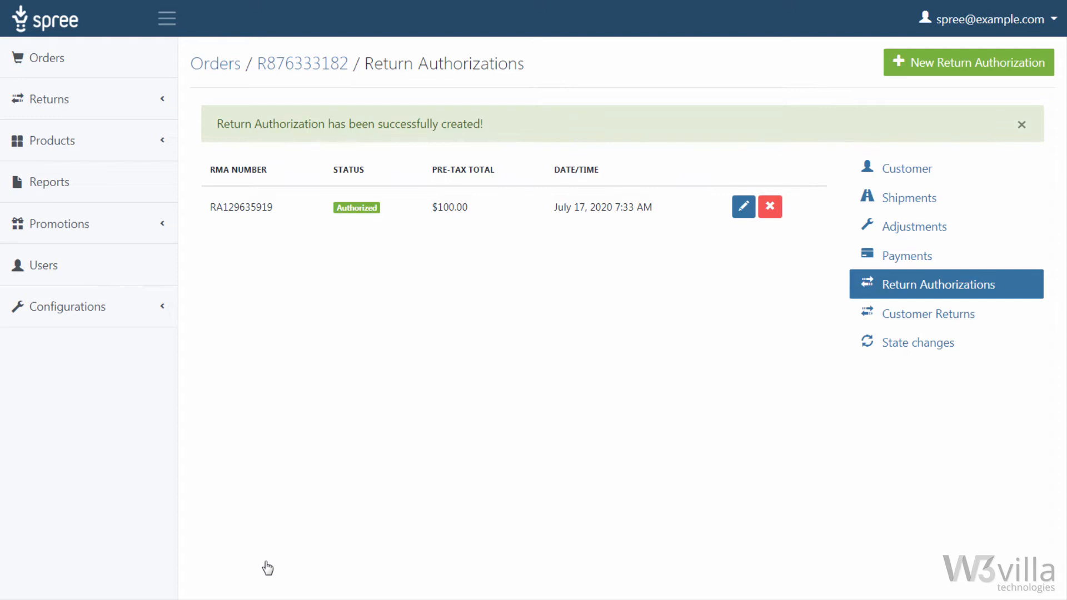
# Step: Refund 100 of the order's completed credit card payment with the reason Return processing
pyautogui.click(974, 203)
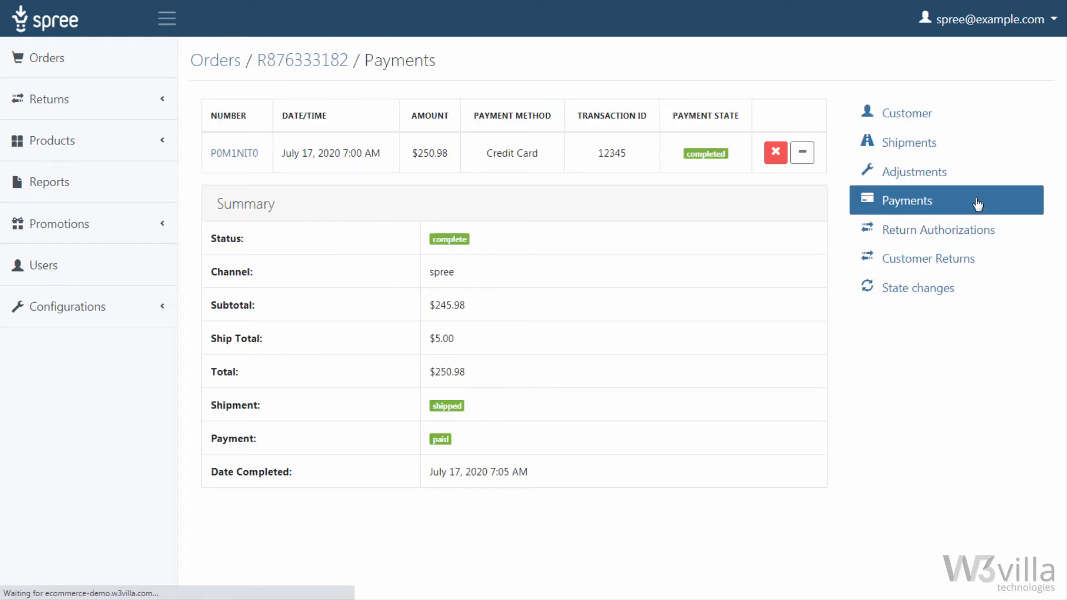
pyautogui.click(813, 162)
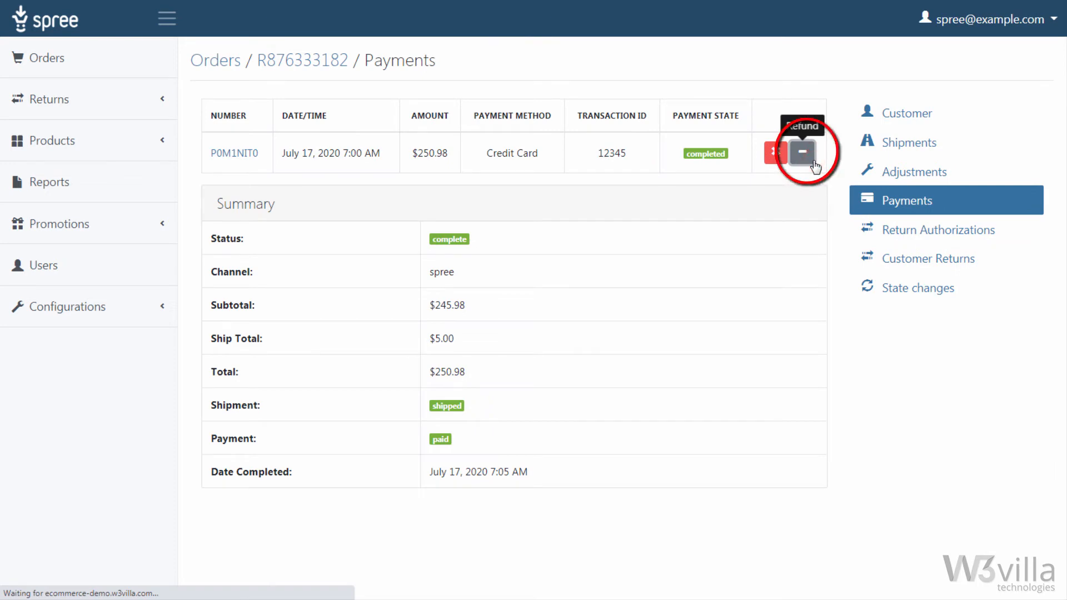
pyautogui.click(464, 284)
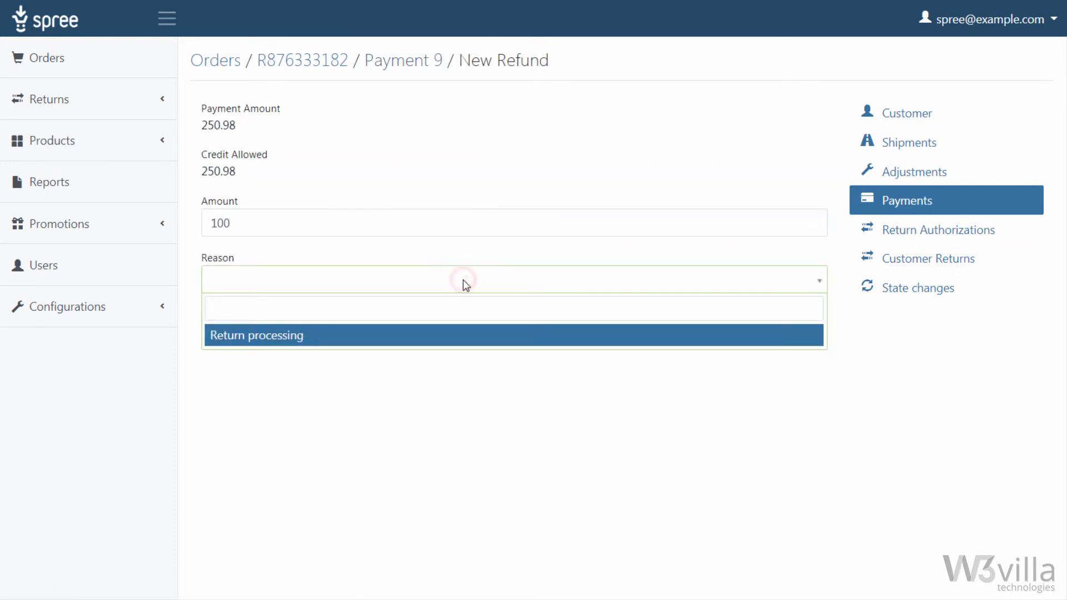
pyautogui.click(448, 335)
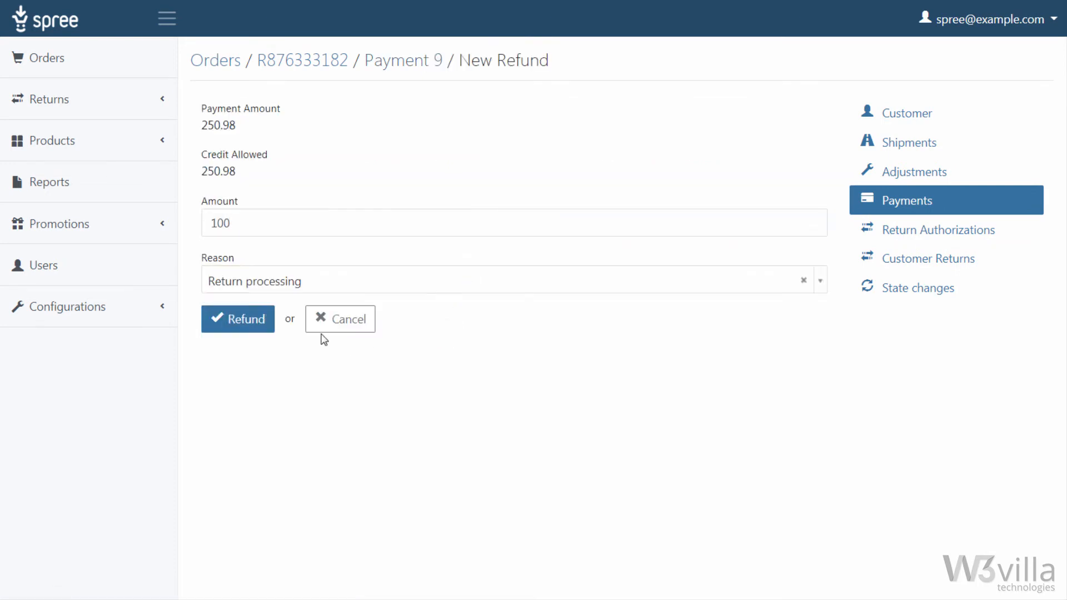
pyautogui.click(270, 332)
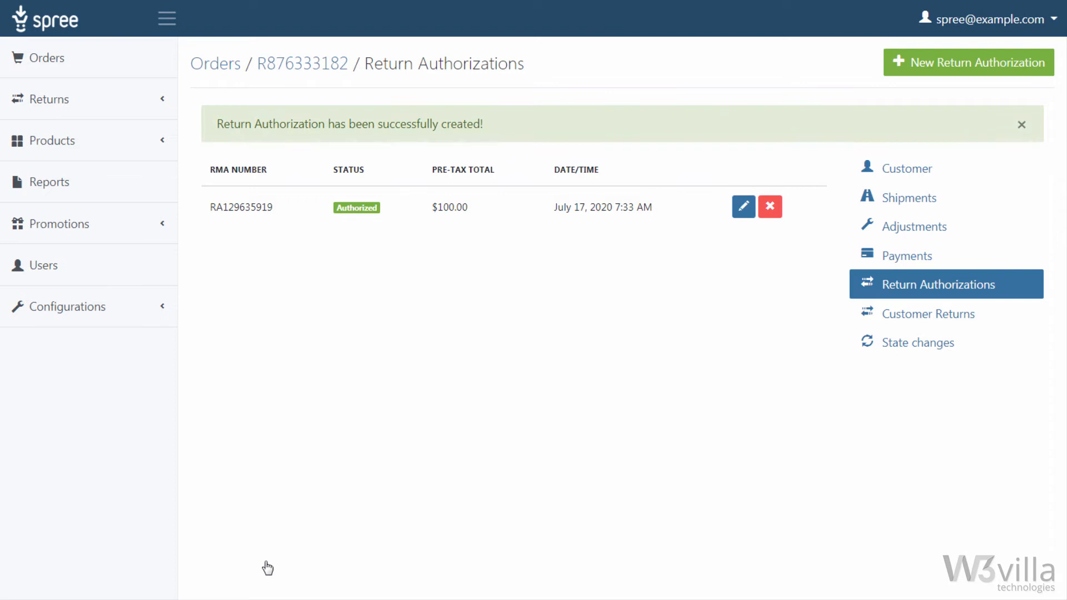
# Step: Create a customer return for the authorized Generic Smart Watch with a stock location, and create its reimbursement
pyautogui.click(1028, 314)
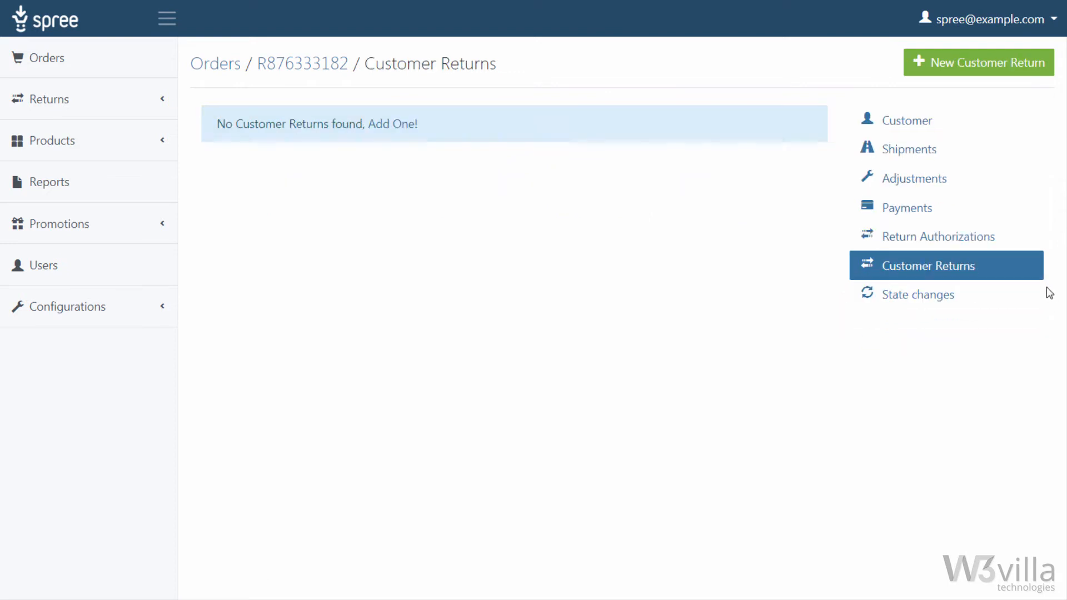
pyautogui.click(1038, 63)
pyautogui.click(215, 188)
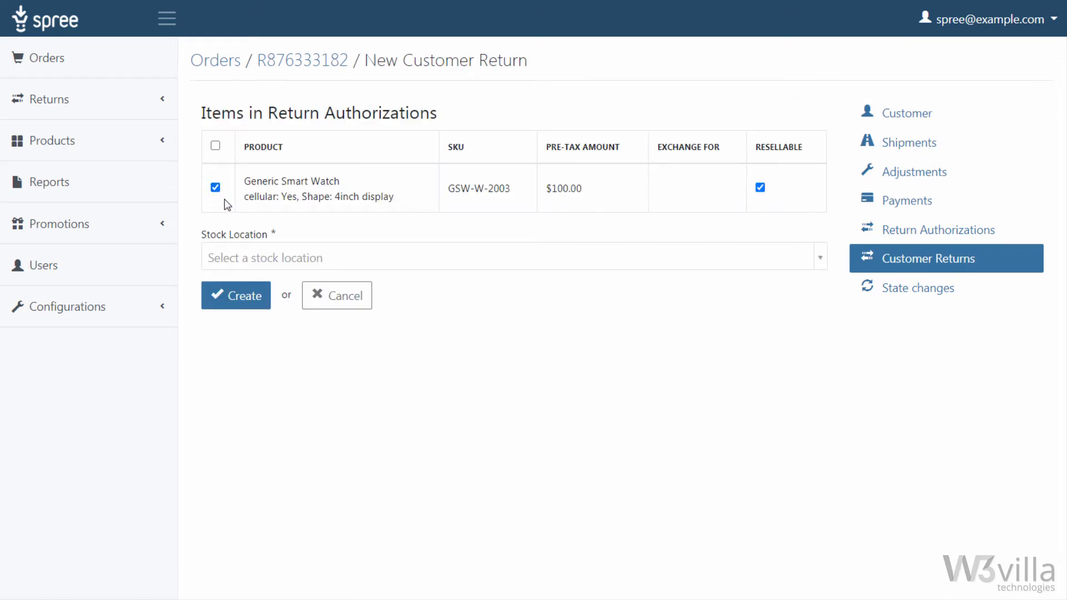
pyautogui.click(245, 255)
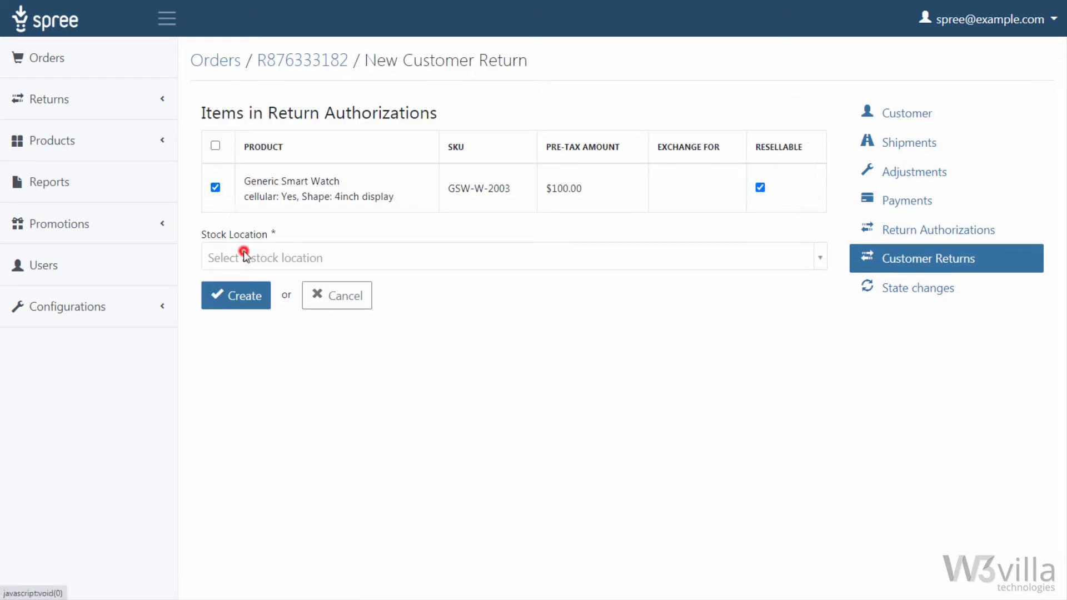
pyautogui.click(245, 310)
pyautogui.click(248, 307)
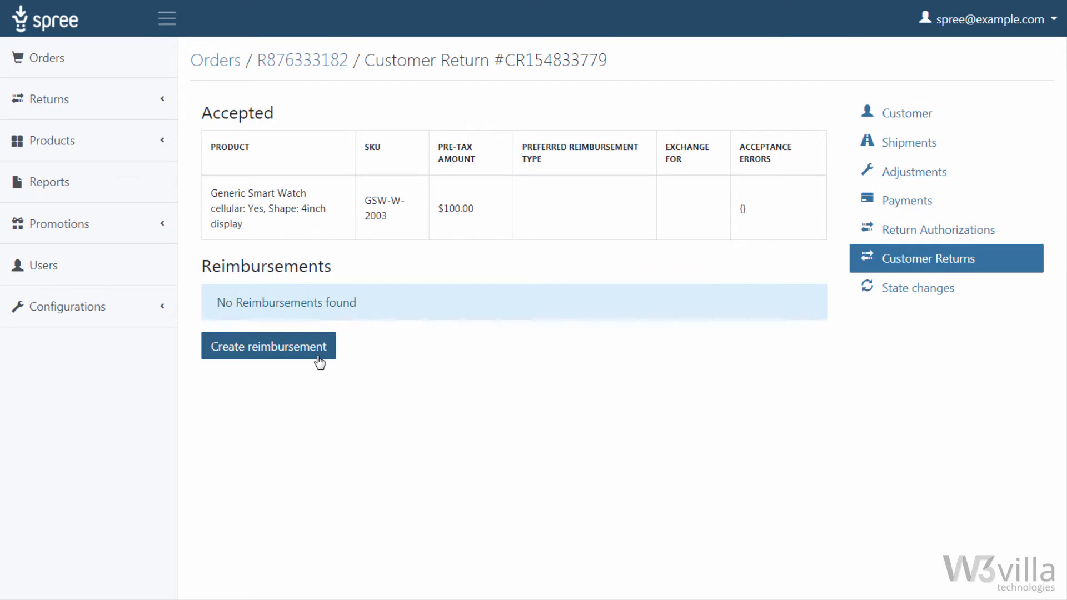
pyautogui.click(318, 359)
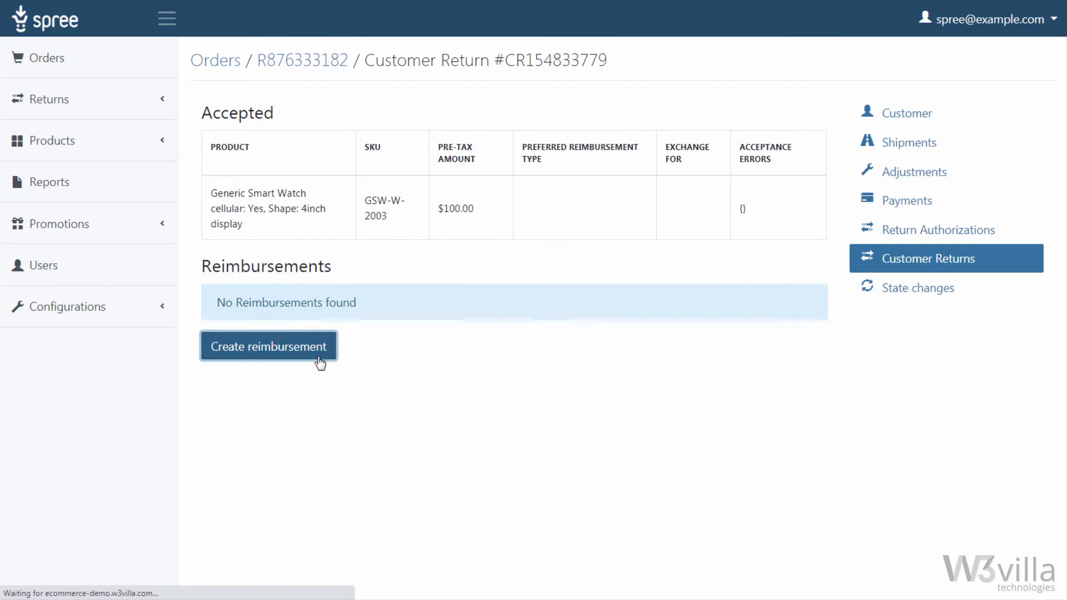
pyautogui.click(286, 457)
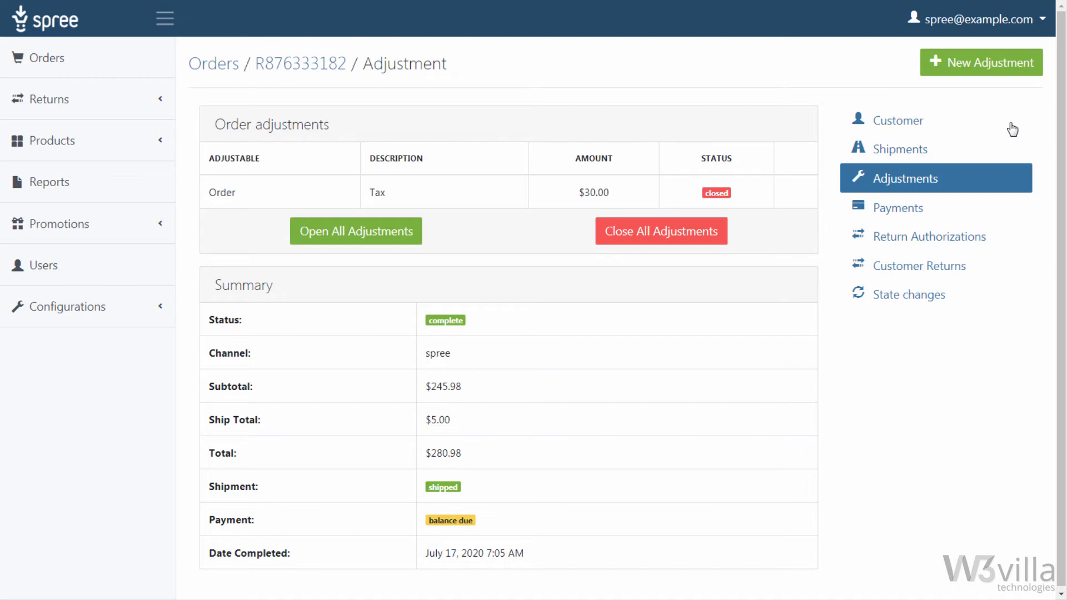
# Step: Add an order adjustment of -30 with the description "Store Discount"
pyautogui.click(1001, 77)
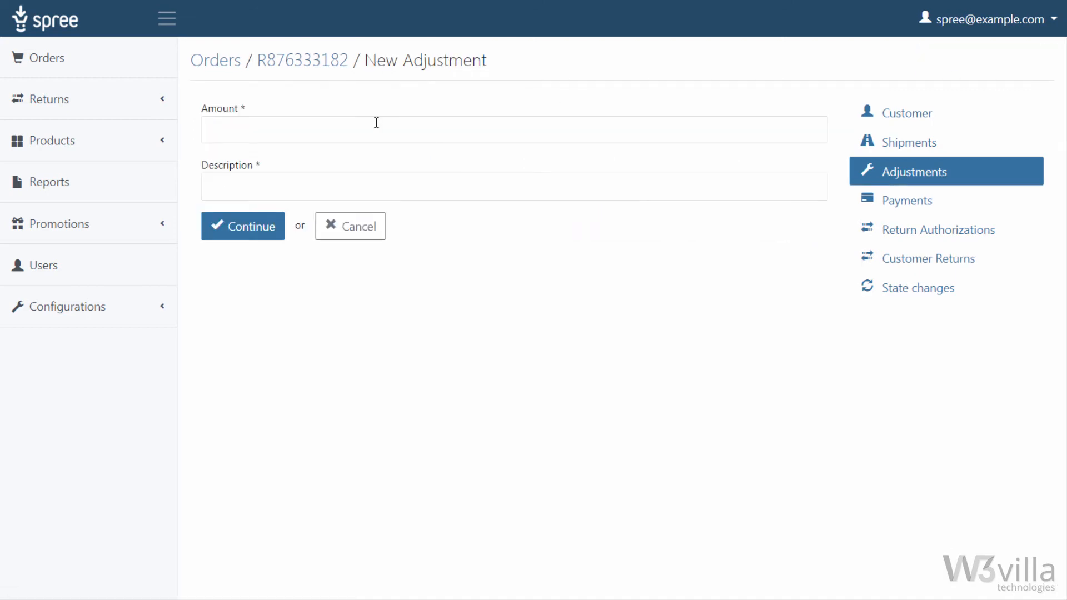
pyautogui.click(376, 126)
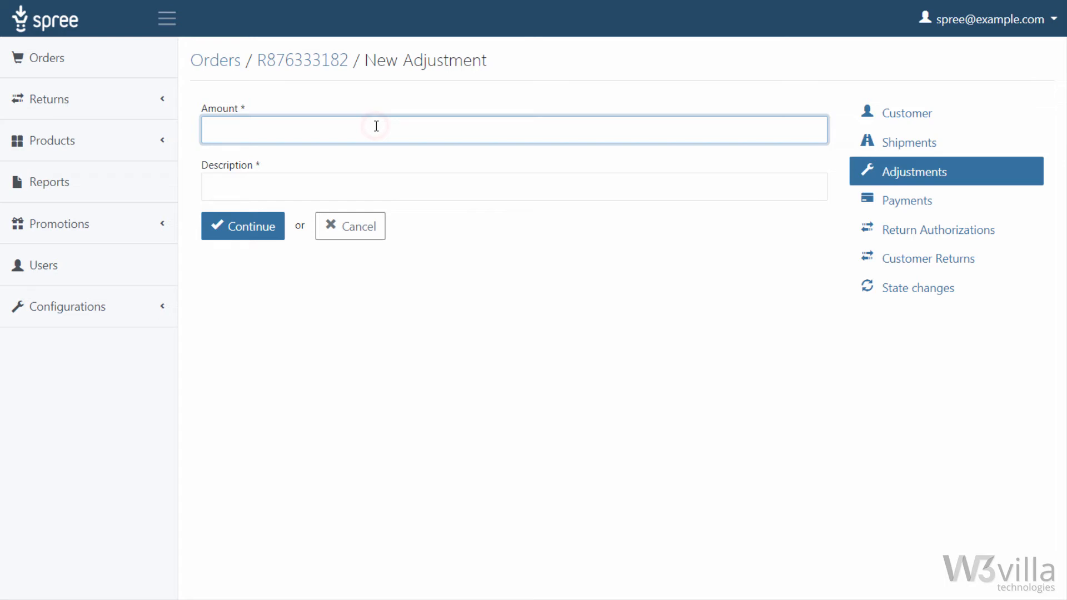
pyautogui.write('-30')
pyautogui.press('Tab')
pyautogui.write('Store Disco')
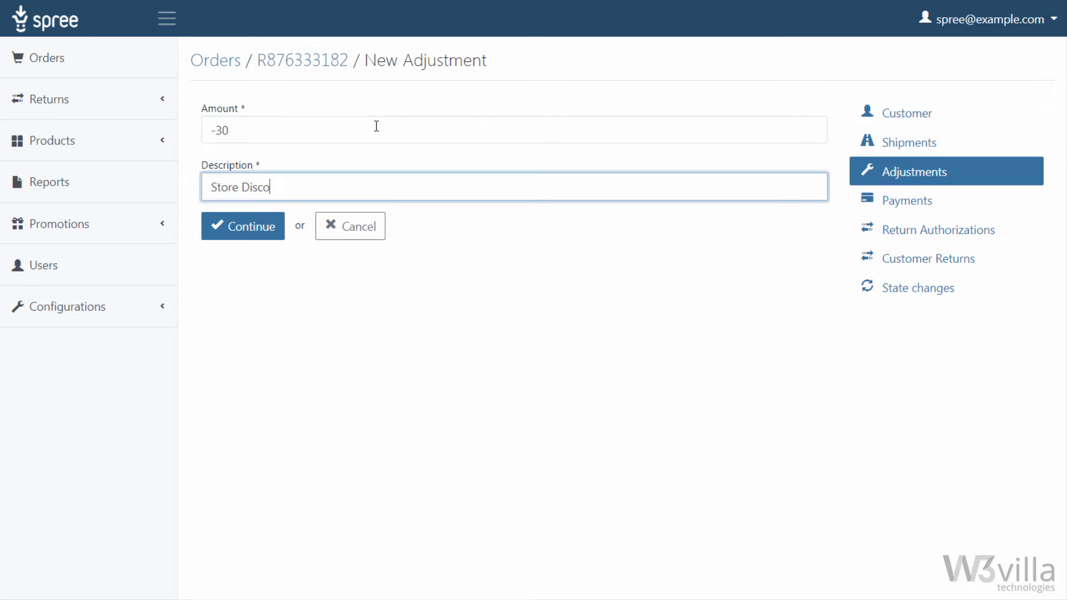
pyautogui.write('unt')
pyautogui.click(269, 232)
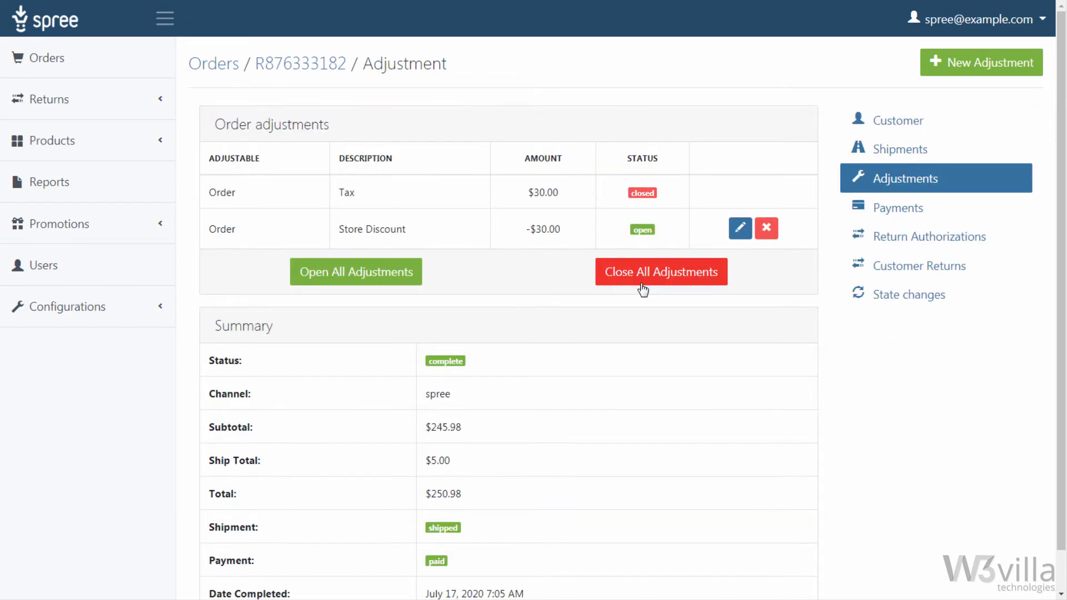
# Step: Close and reopen all of the order's adjustments, and open the Store Discount adjustment for editing
pyautogui.click(640, 287)
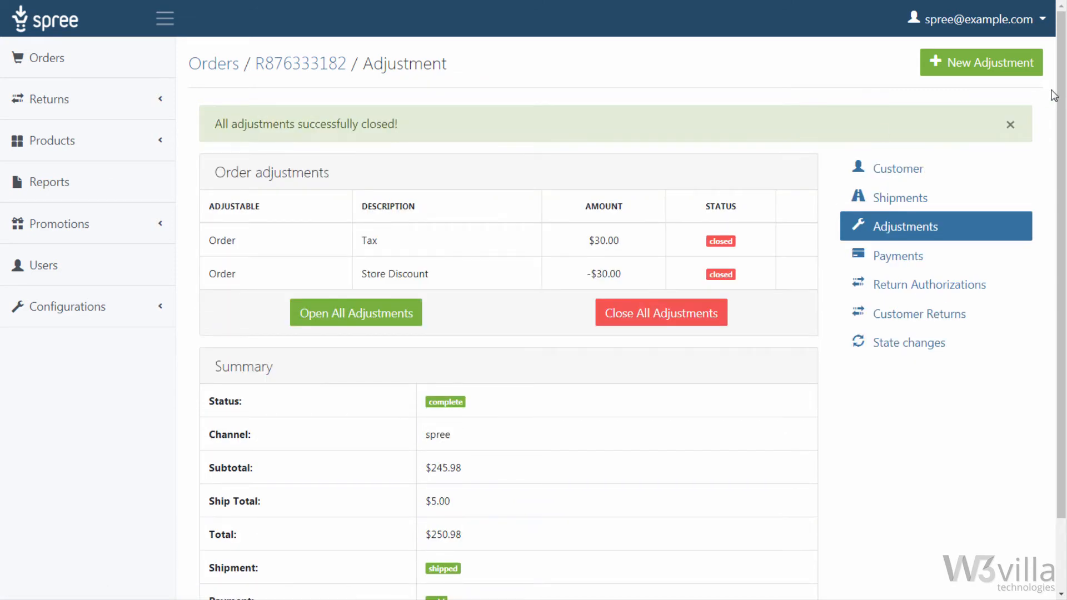
pyautogui.click(411, 276)
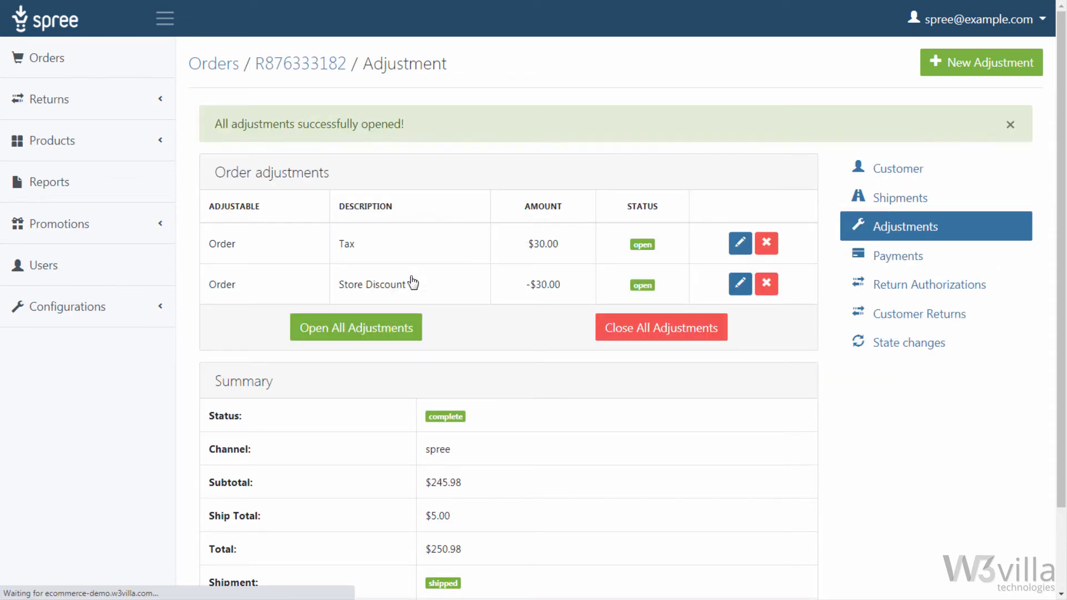
pyautogui.click(742, 294)
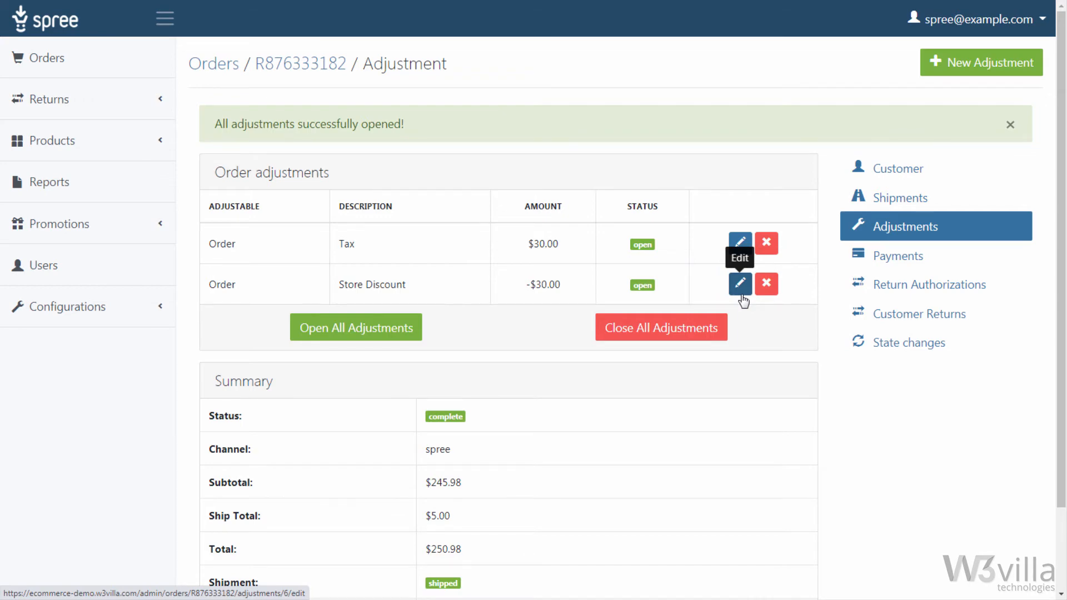
# Step: Open the newest order, with payment due and shipment pending, and add two blue XS Denim Shirts to its shipment
pyautogui.click(944, 301)
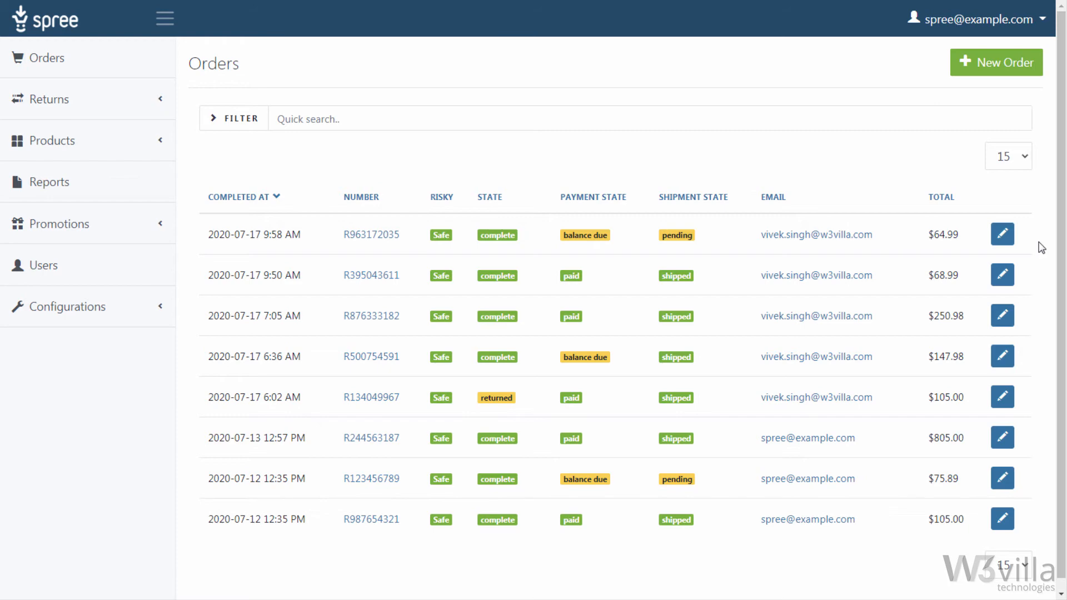
pyautogui.click(1011, 246)
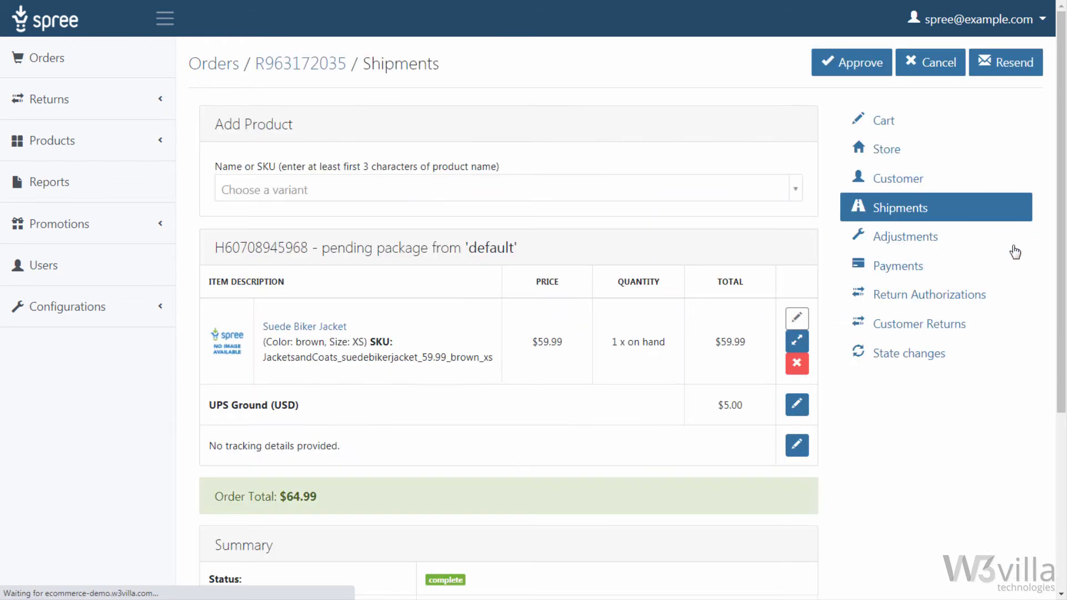
pyautogui.click(565, 194)
pyautogui.write('deni')
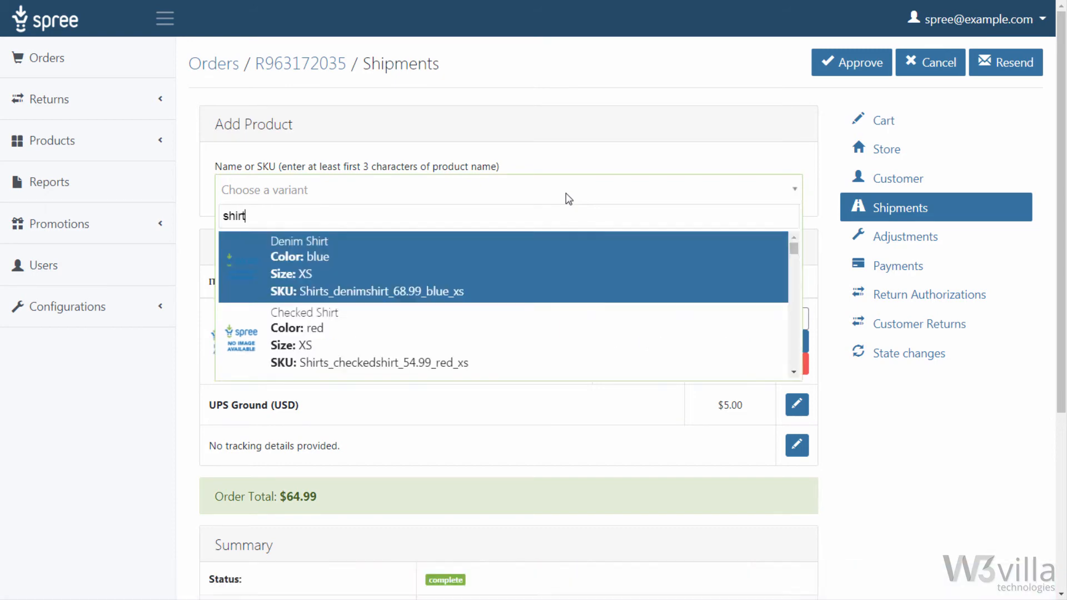
pyautogui.click(433, 258)
# Step: Add one Generic Smart Watch (cellular: Yes, Shape: 3inch display) from the default stock location to the pending package
pyautogui.click(360, 193)
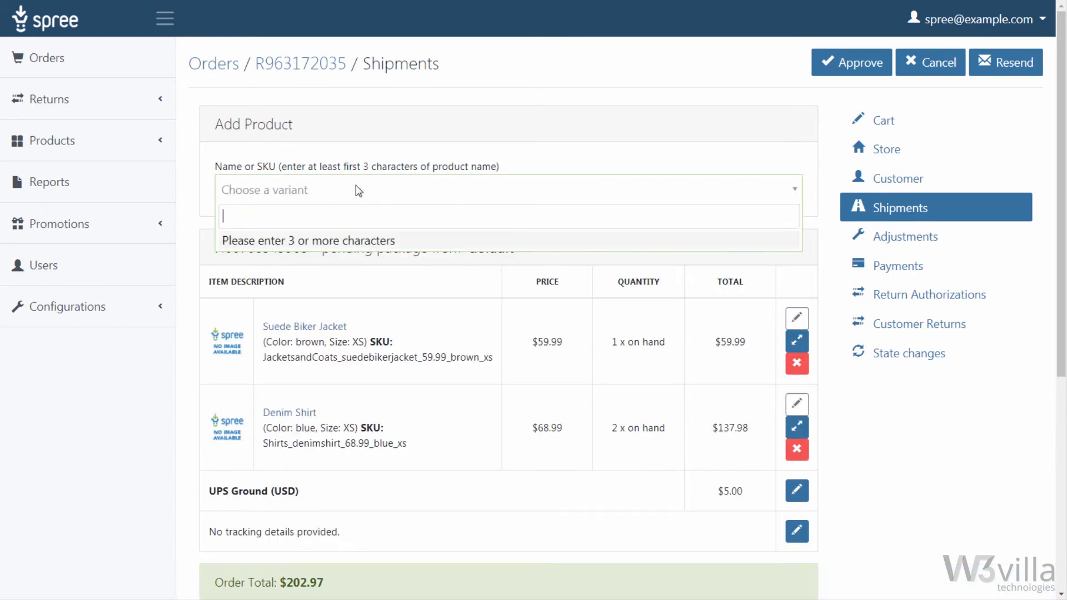
pyautogui.write('GSW')
pyautogui.click(329, 319)
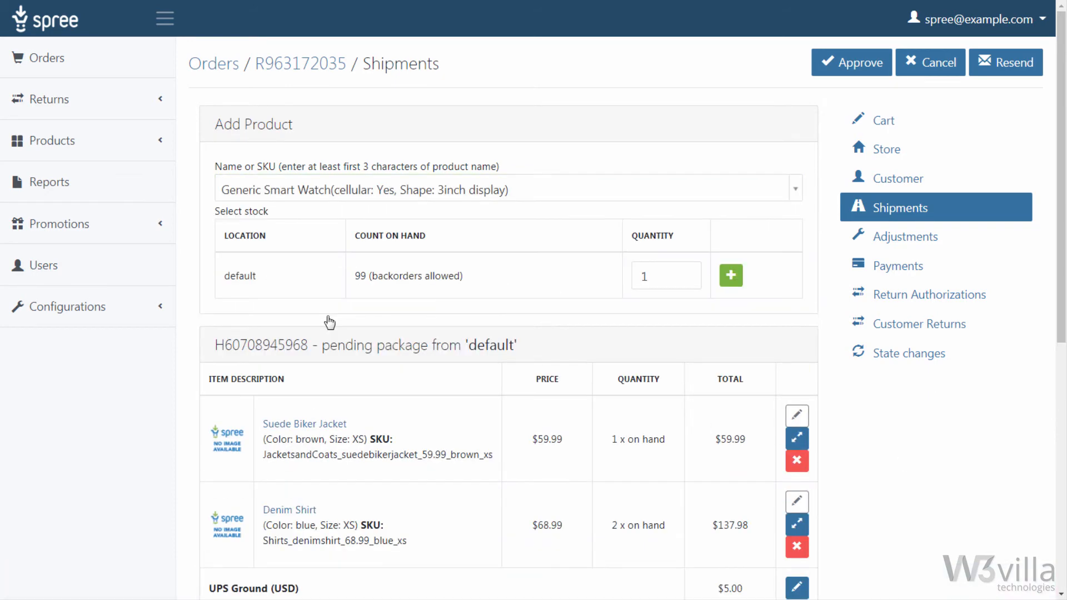
pyautogui.scroll(-2, 744, 165)
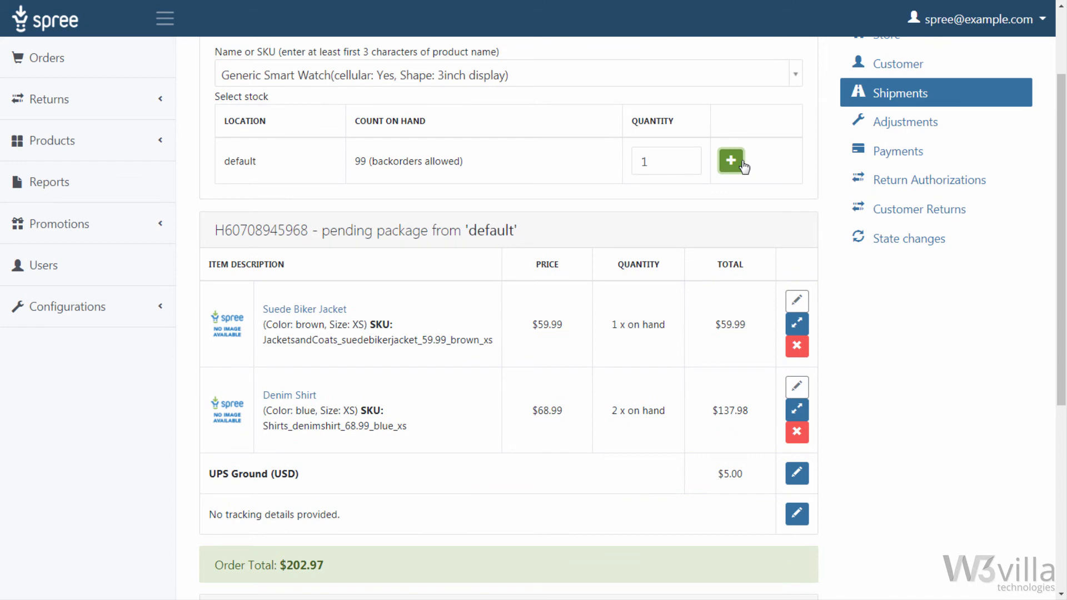
pyautogui.click(731, 161)
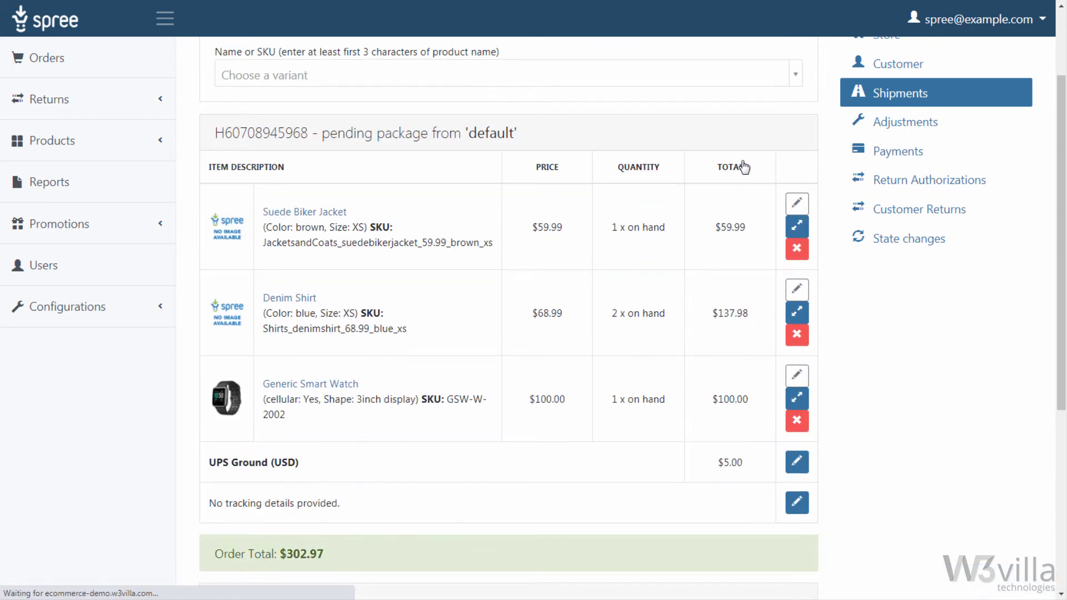
# Step: Add a 302.97 credit card payment to the order using the saved card, and capture both pending payments
pyautogui.scroll(-5, 1039, 518)
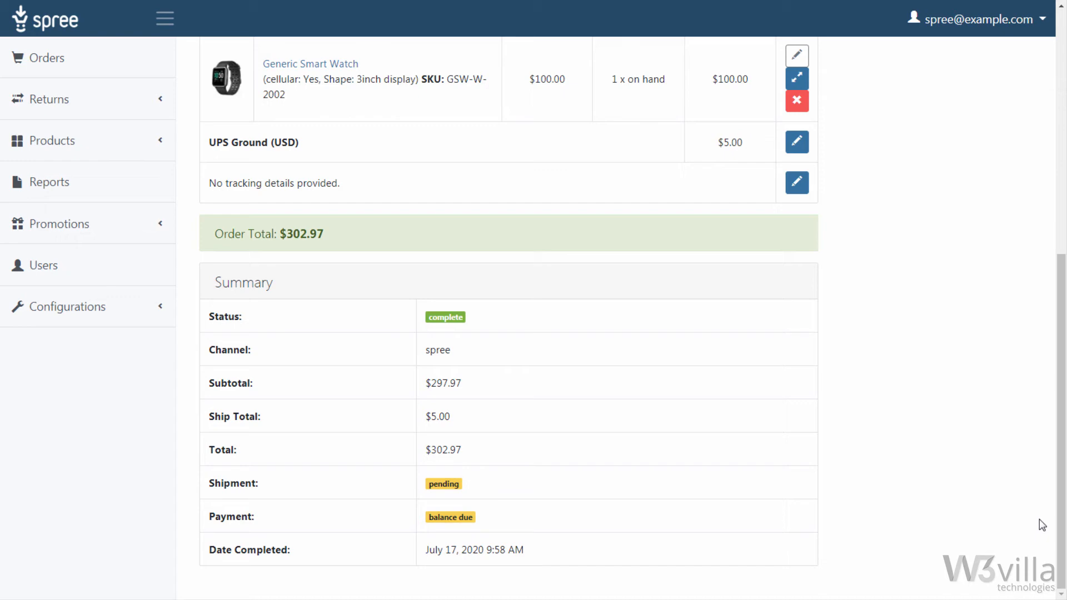
pyautogui.scroll(6, 1031, 307)
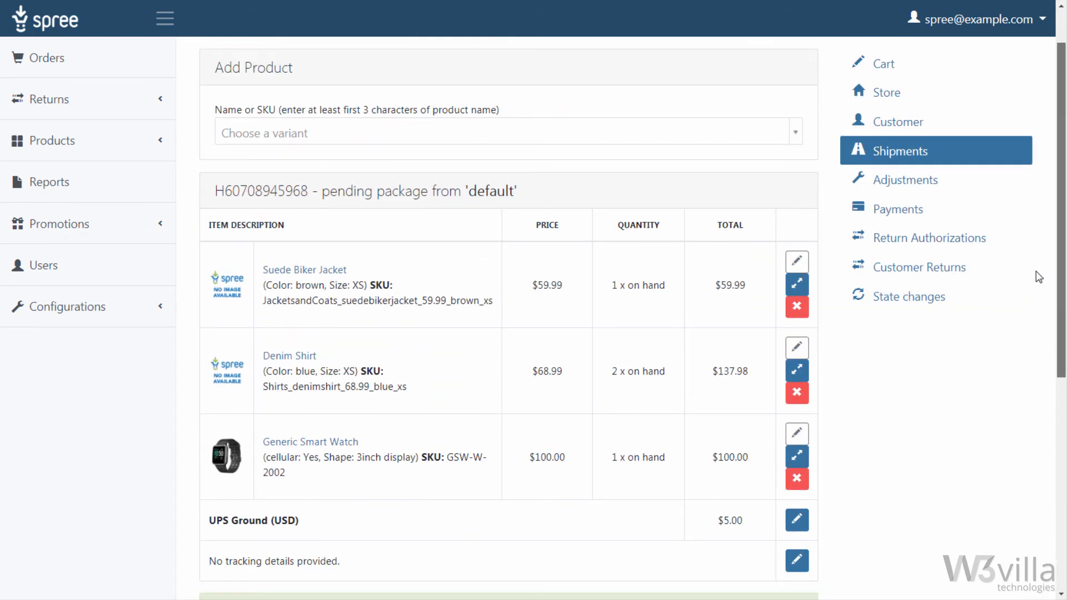
pyautogui.click(904, 210)
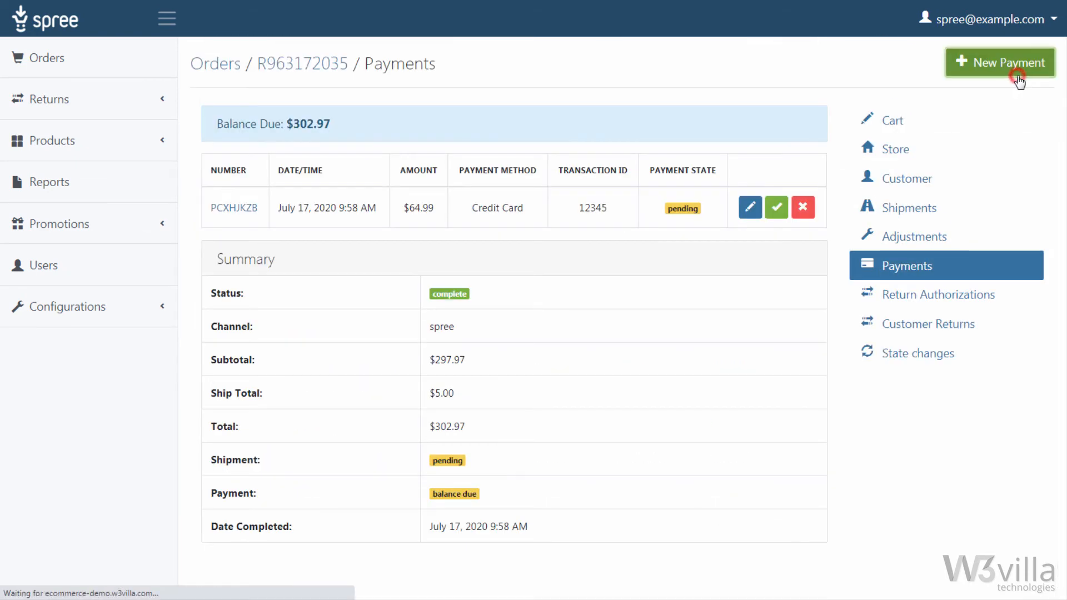
pyautogui.click(1012, 75)
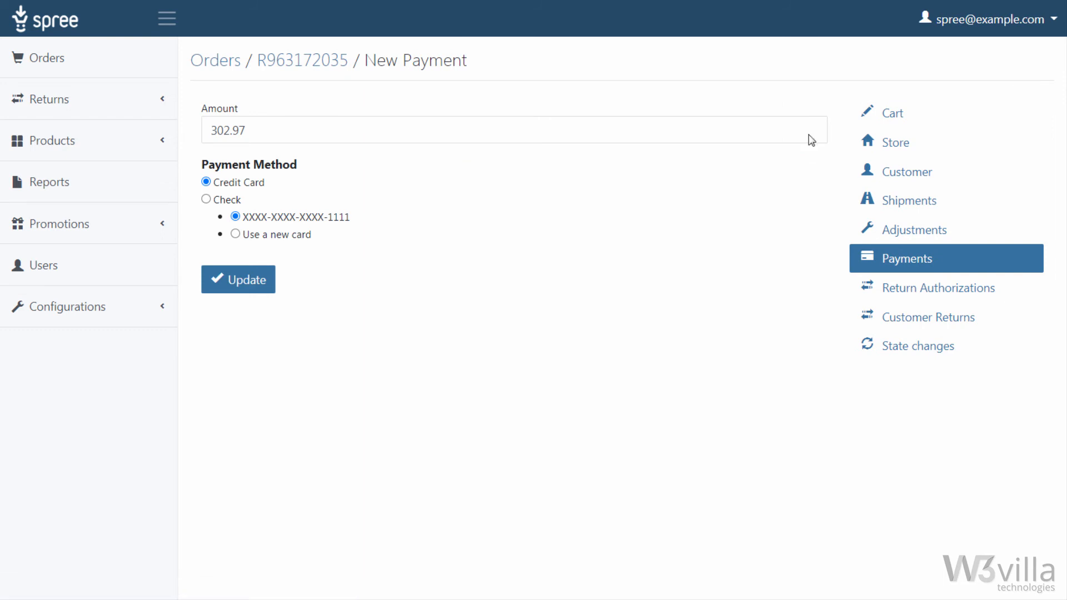
pyautogui.click(247, 296)
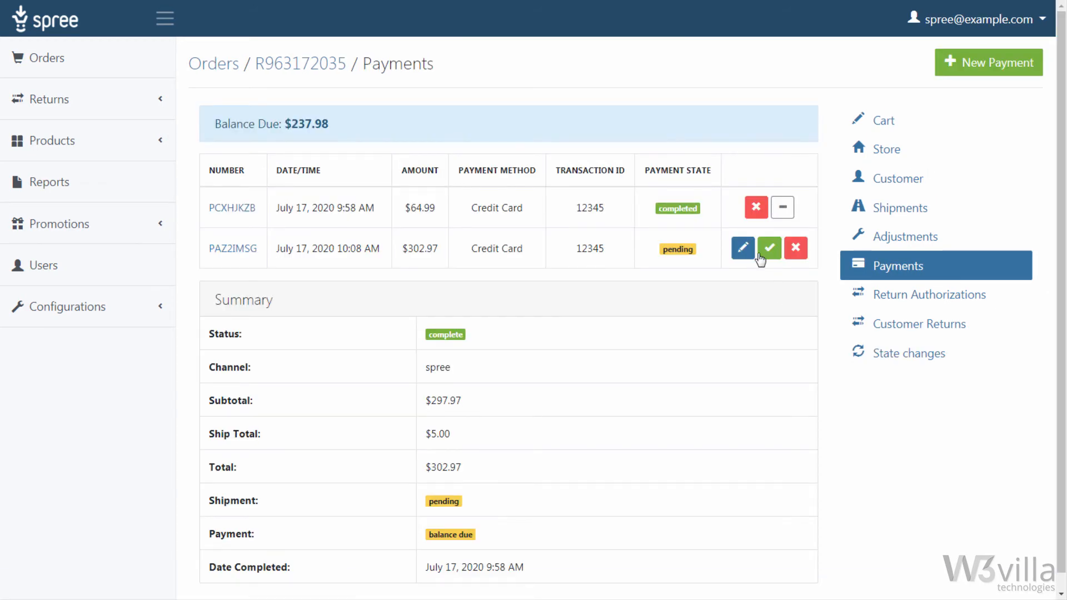
pyautogui.click(761, 257)
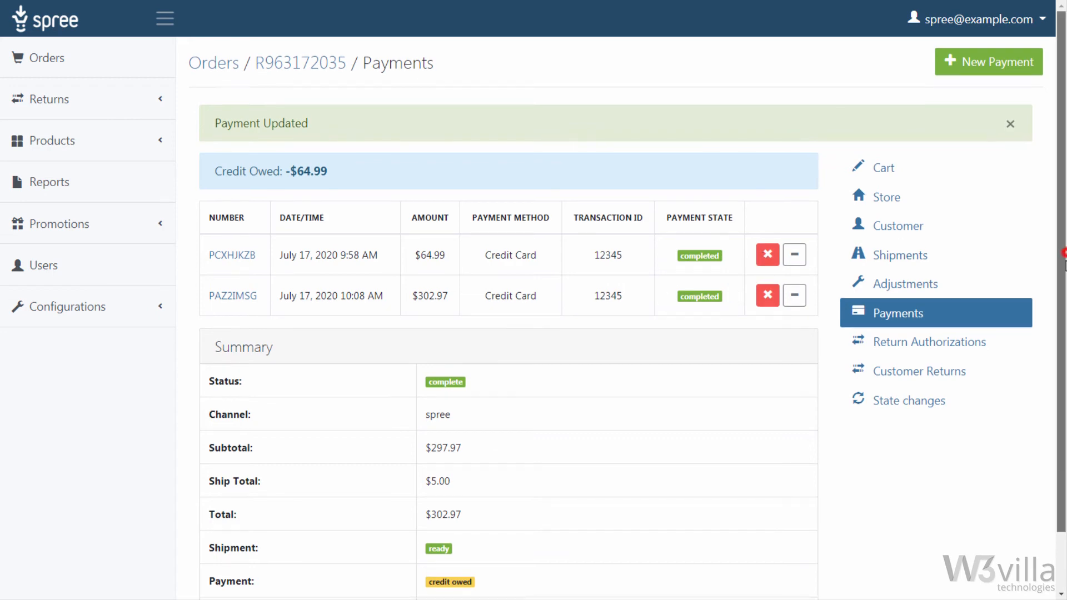
# Step: Ship the order's package and save 1234UPSAW7890D as its tracking number
pyautogui.click(540, 265)
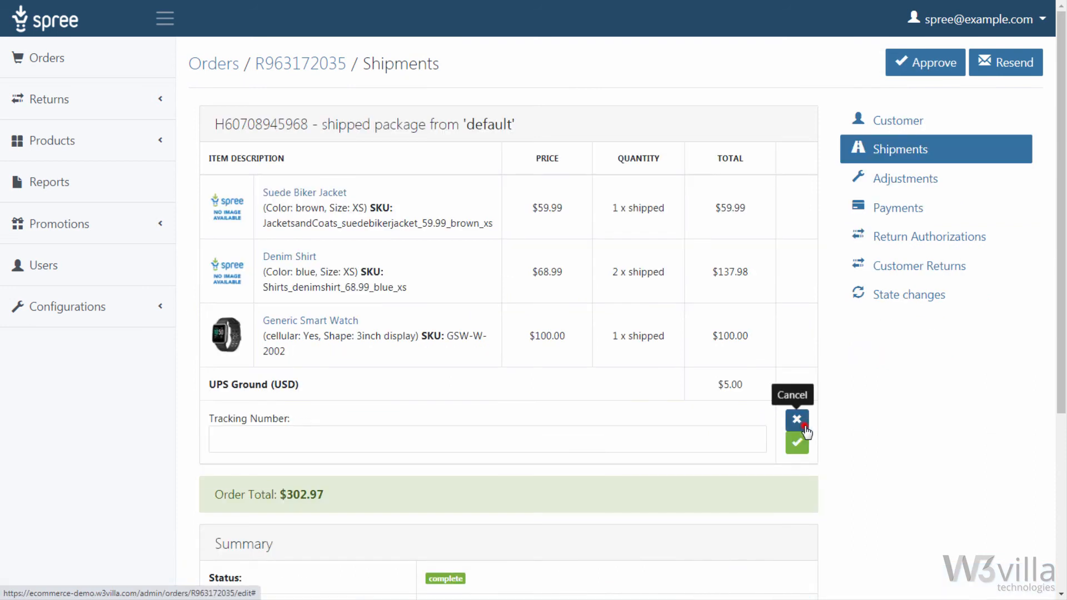
pyautogui.click(620, 431)
pyautogui.write('1234UPSAW7890D')
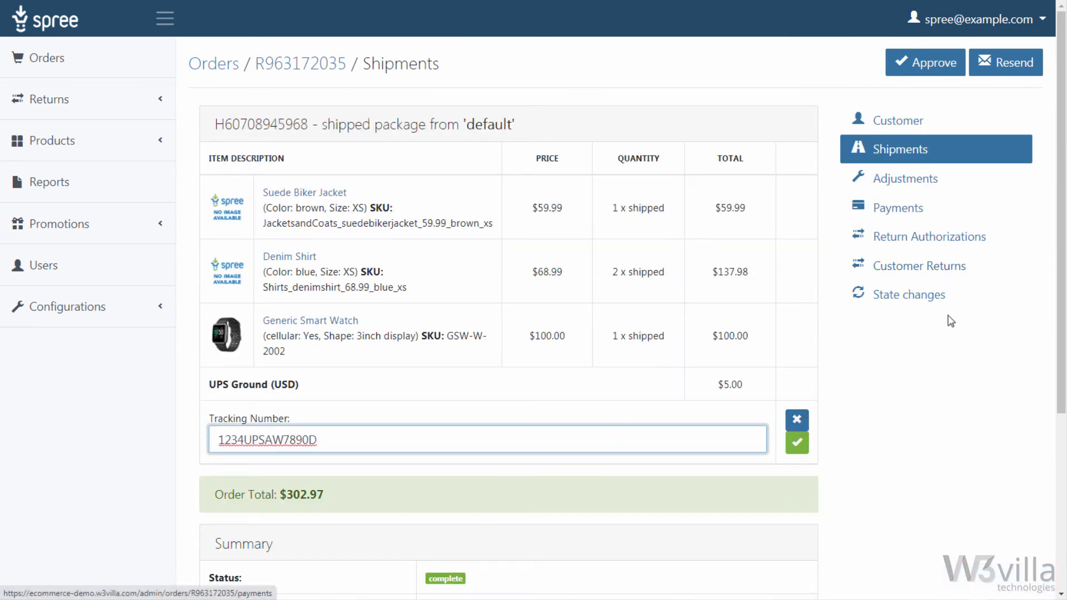
pyautogui.click(800, 448)
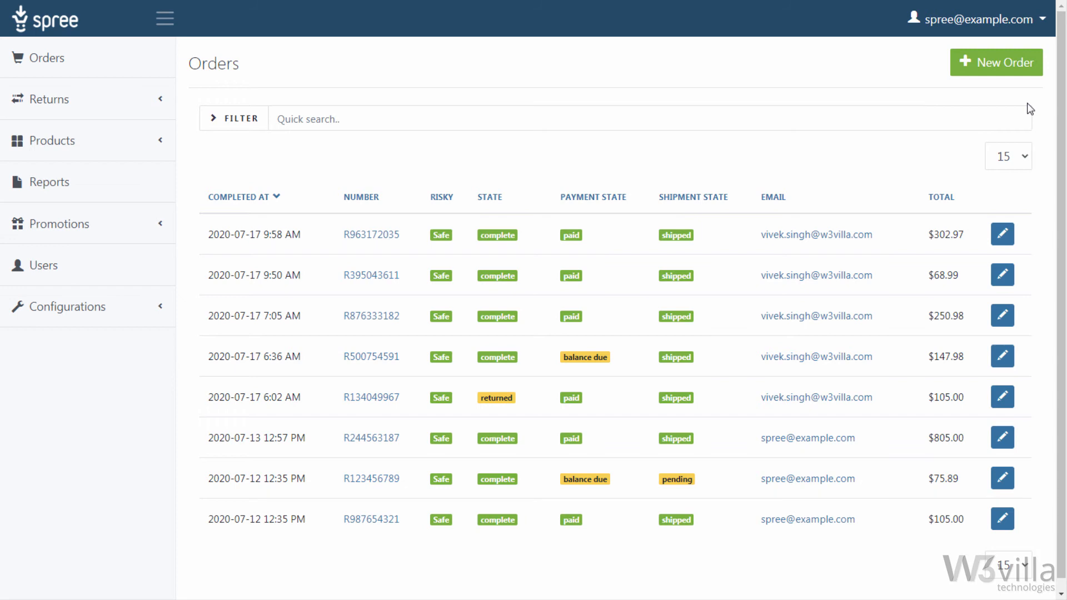
# Step: Create a new order and add one Generic Smart Watch (cellular: Yes, Shape: 3inch display) to its cart
pyautogui.click(1000, 69)
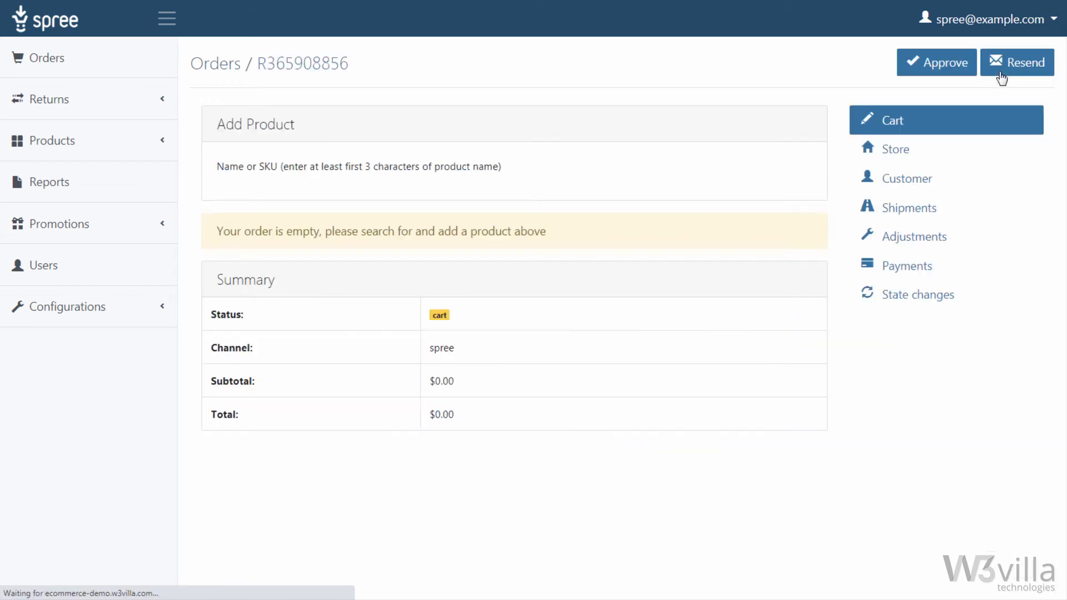
pyautogui.click(804, 191)
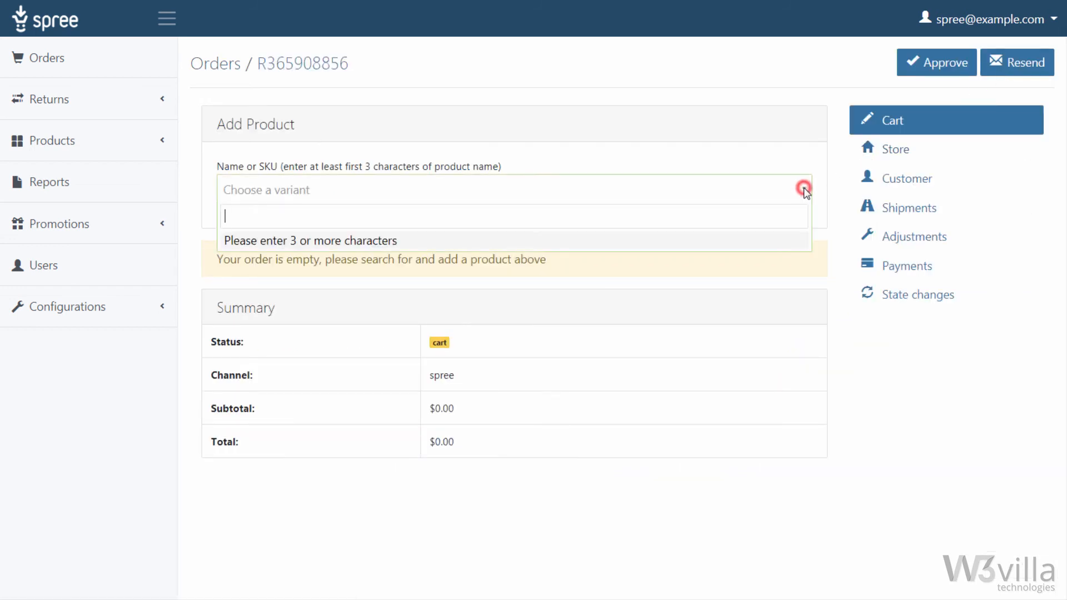
pyautogui.write('GSW')
pyautogui.click(302, 340)
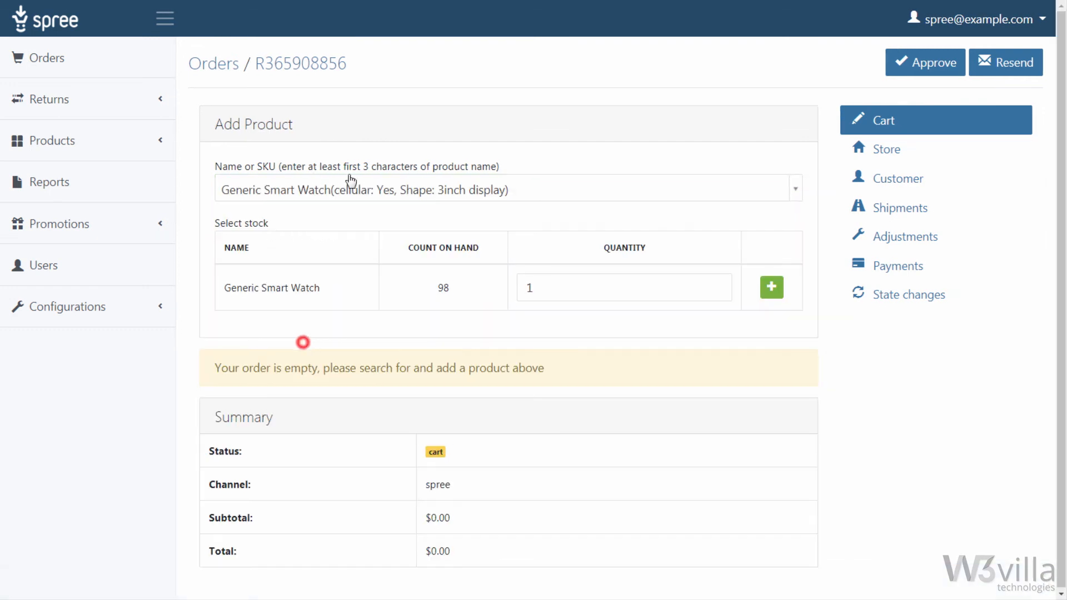
pyautogui.click(771, 287)
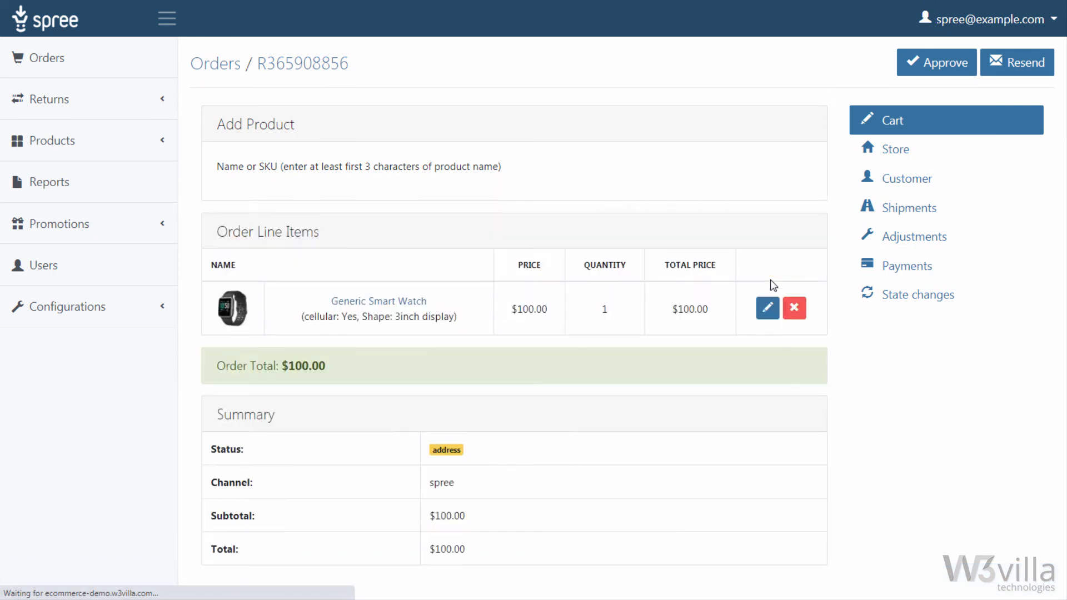
# Step: Save Spree Demo Site as the order's store, and fill in and save the customer details from the existing customer account
pyautogui.click(947, 131)
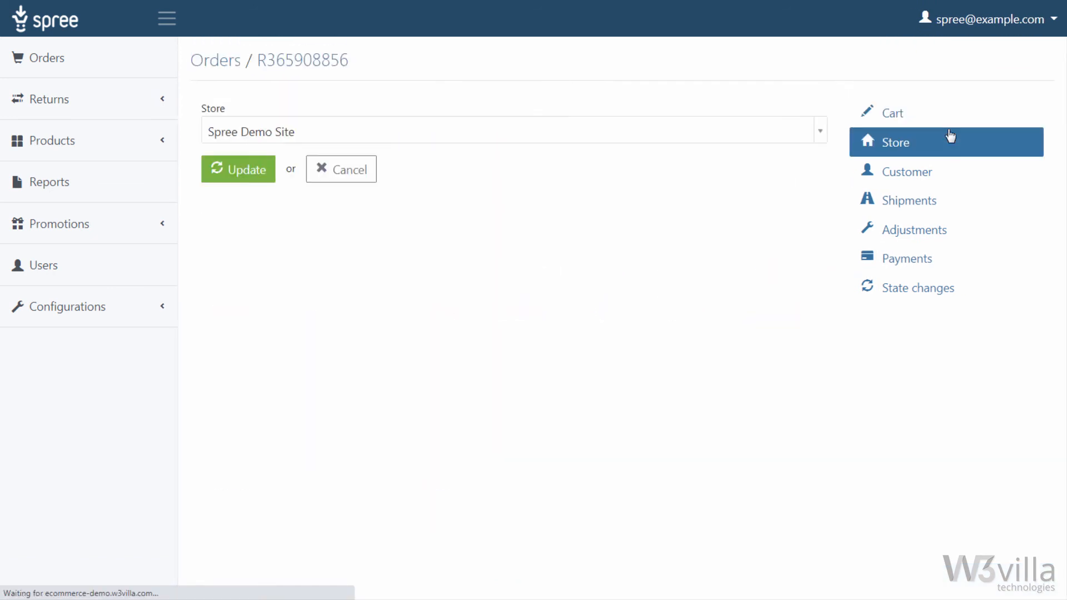
pyautogui.click(257, 188)
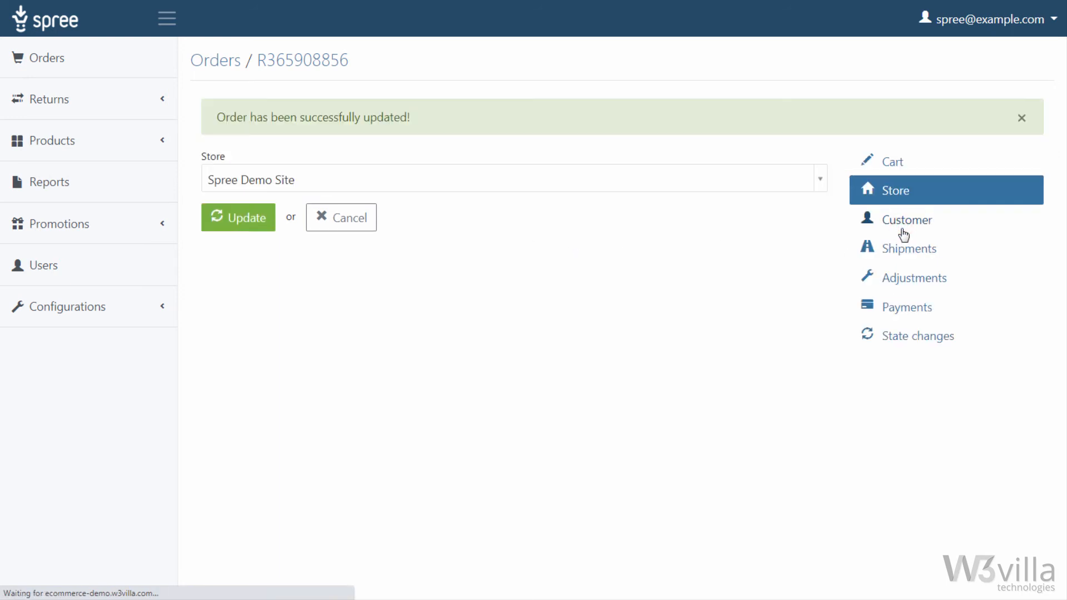
pyautogui.click(903, 235)
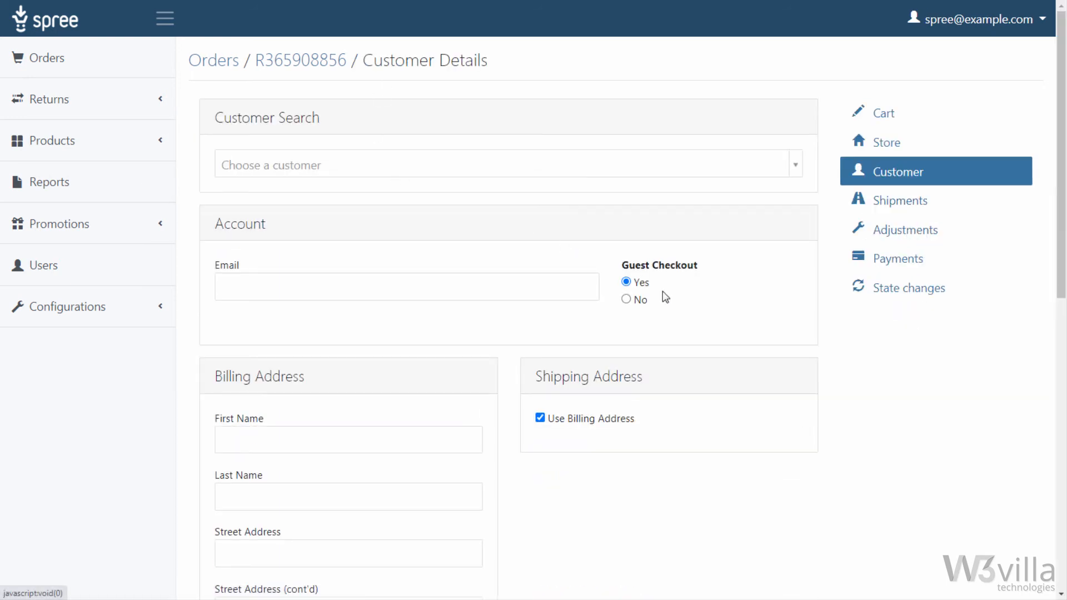
pyautogui.click(389, 164)
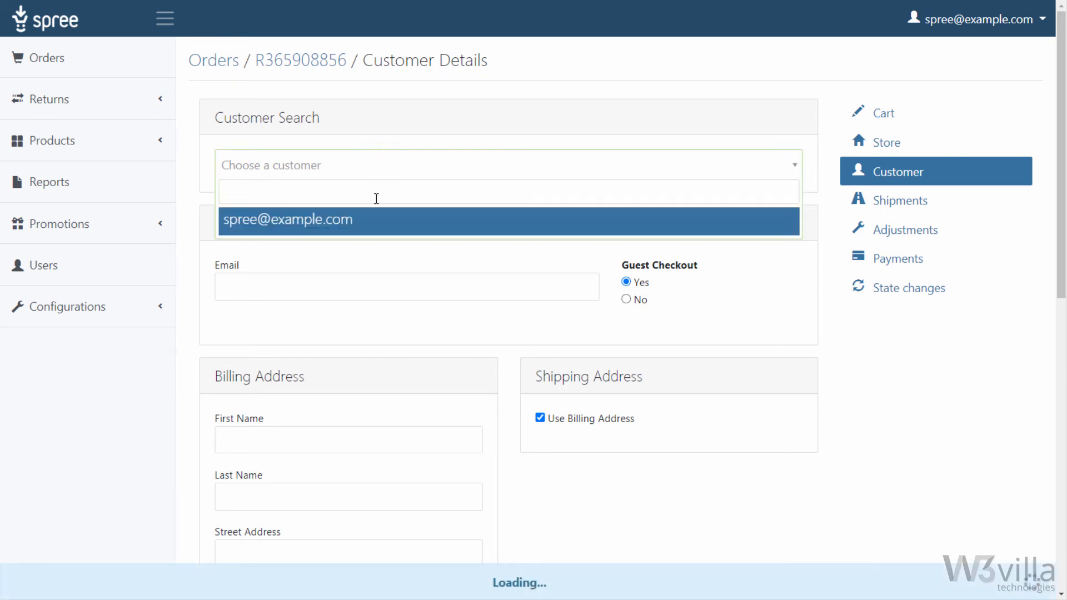
pyautogui.click(376, 225)
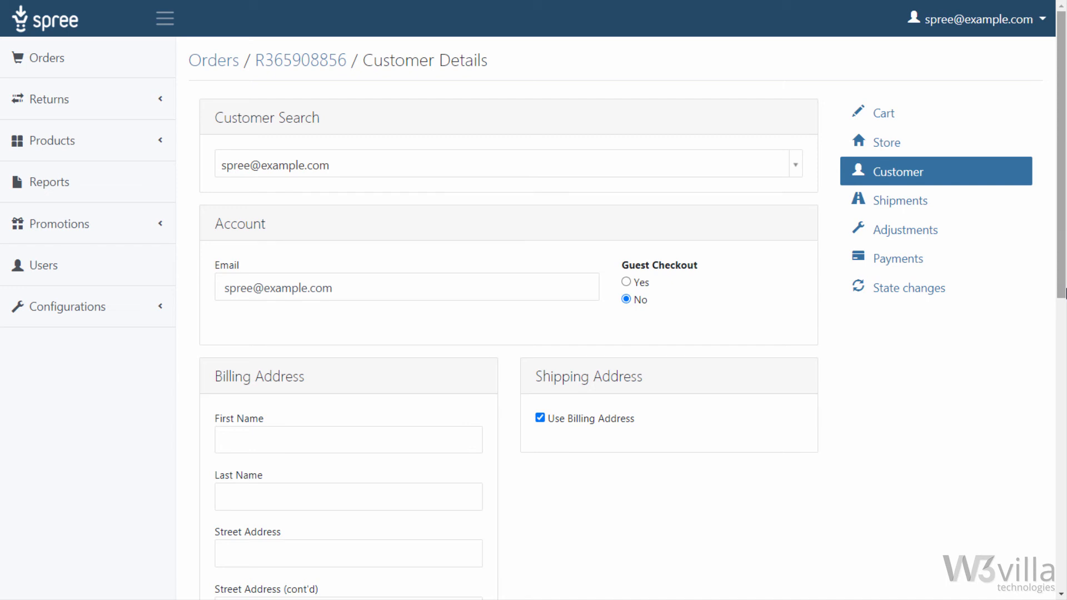
pyautogui.moveTo(1063, 293); pyautogui.dragTo(1063, 586)
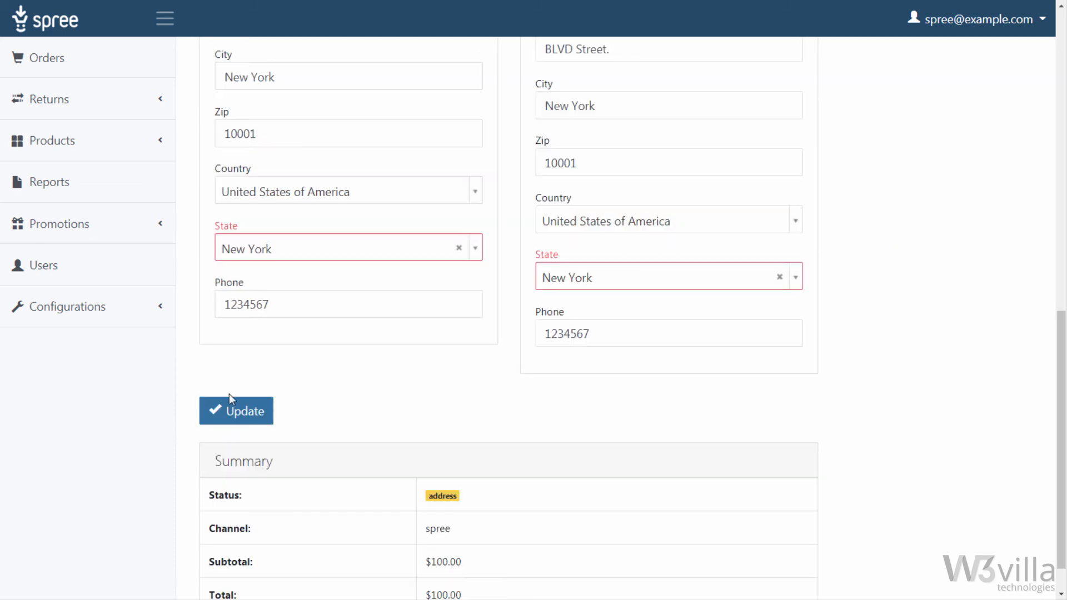
pyautogui.click(239, 409)
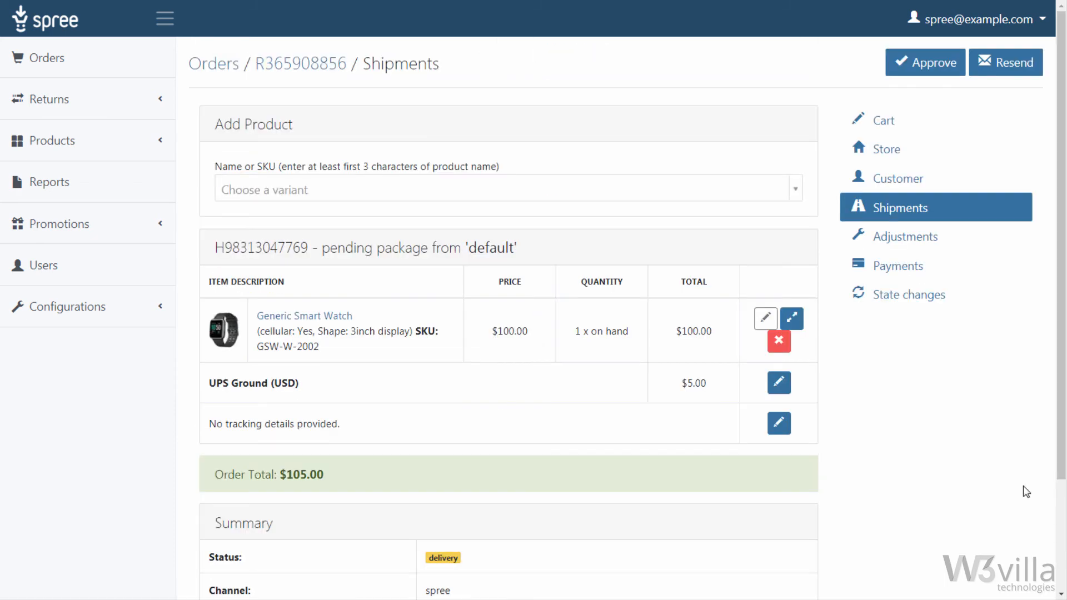
# Step: Add a 105.00 credit card payment with the card number, cardholder's name, expiration date and card code, and capture it
pyautogui.moveTo(1064, 222); pyautogui.dragTo(1065, 445)
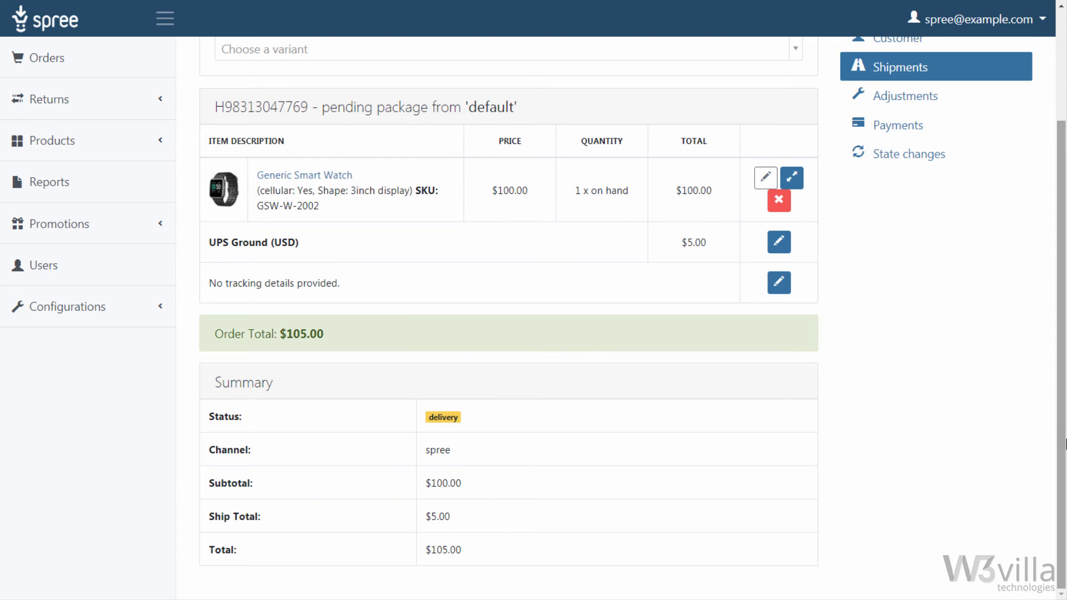
pyautogui.click(944, 127)
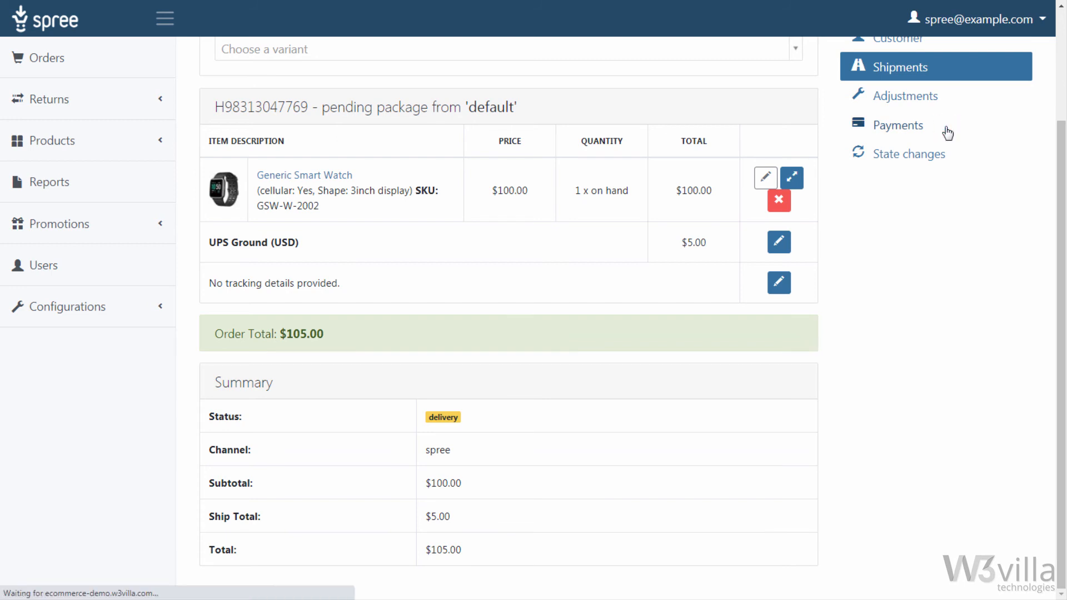
pyautogui.click(292, 250)
pyautogui.write('4111 1111 1111 1111')
pyautogui.click(258, 318)
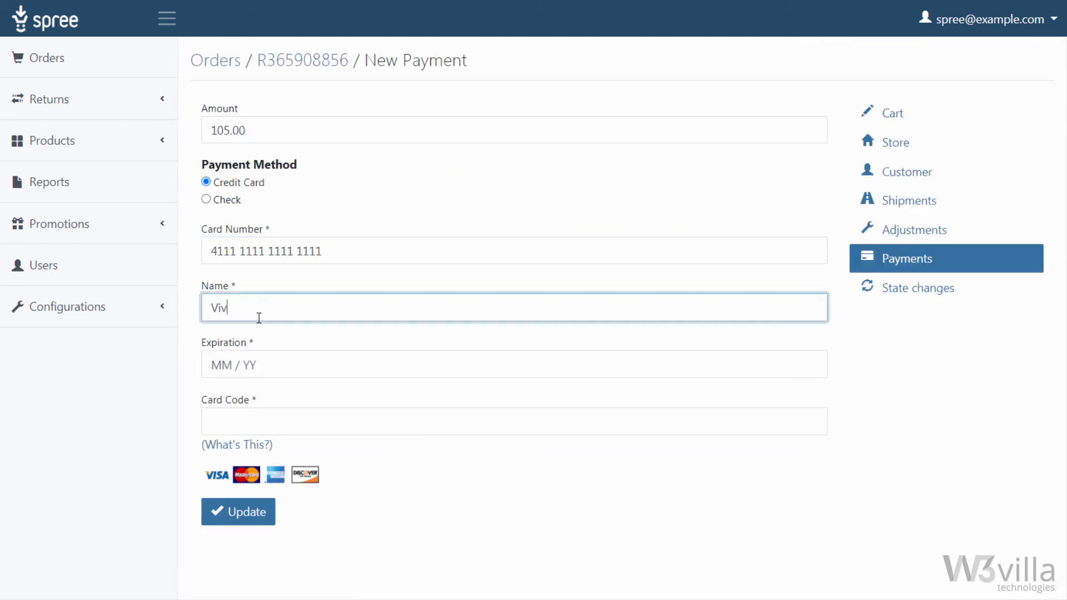
pyautogui.press('Tab')
pyautogui.write('11 / 24')
pyautogui.press('Tab')
pyautogui.write('123')
pyautogui.click(219, 528)
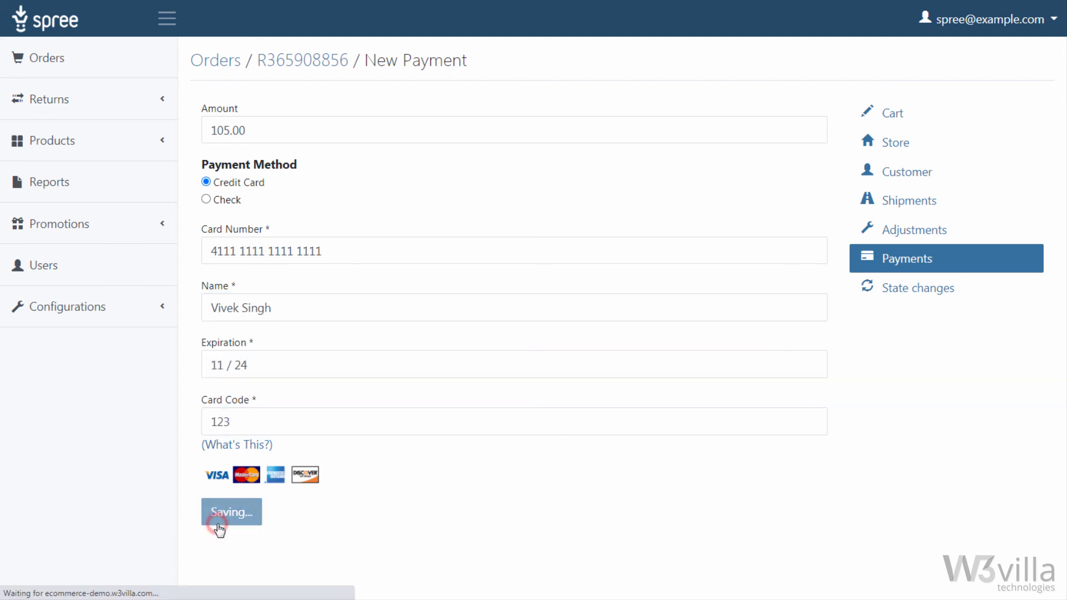
pyautogui.click(780, 214)
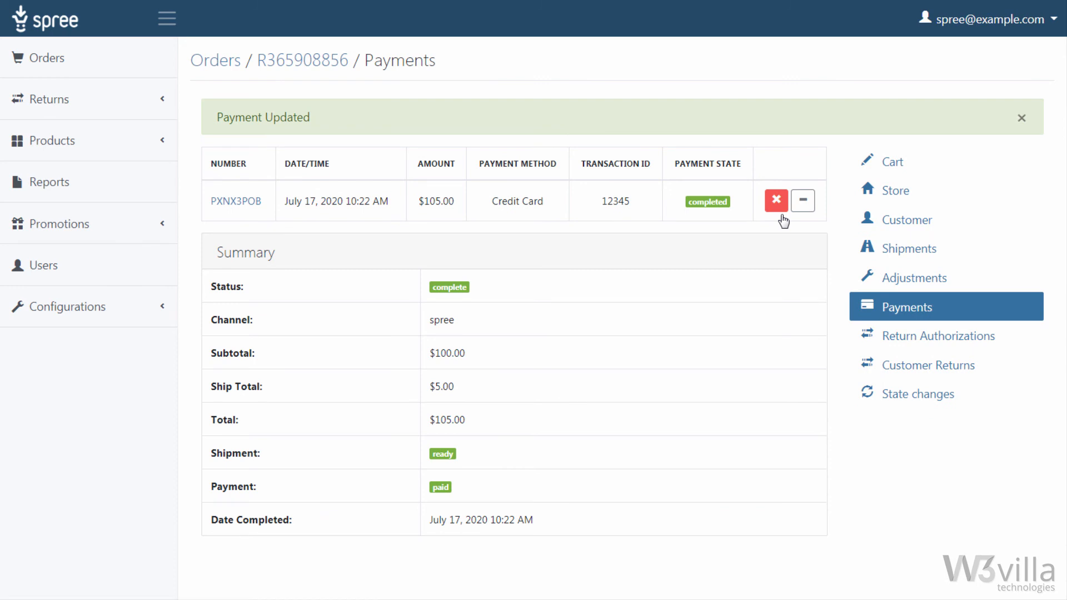
# Step: Ship the new order's package and save a tracking number beginning with 12345UPSAW
pyautogui.click(974, 200)
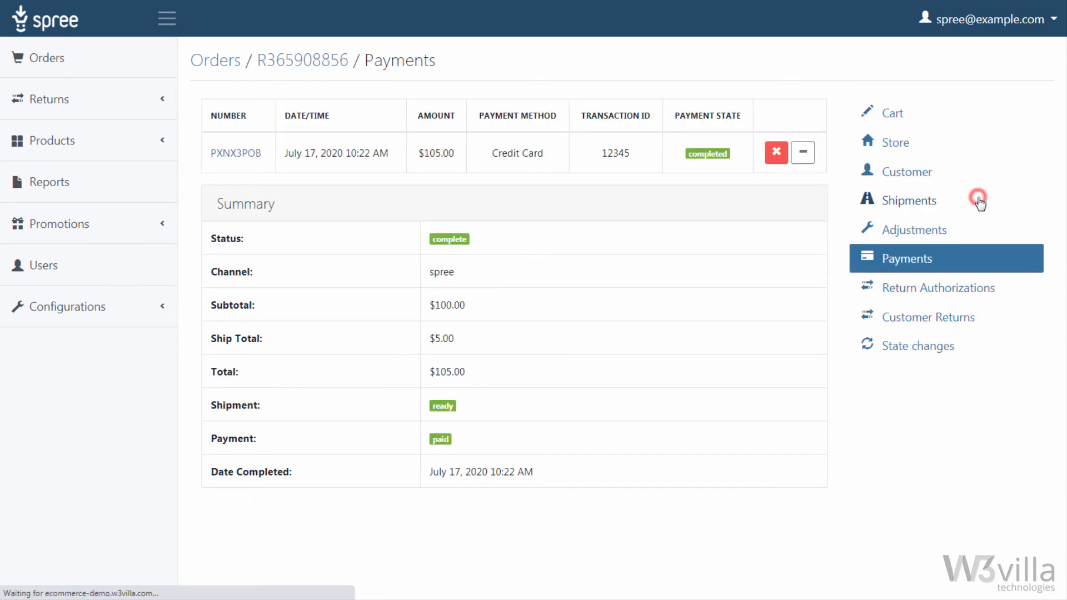
pyautogui.click(534, 262)
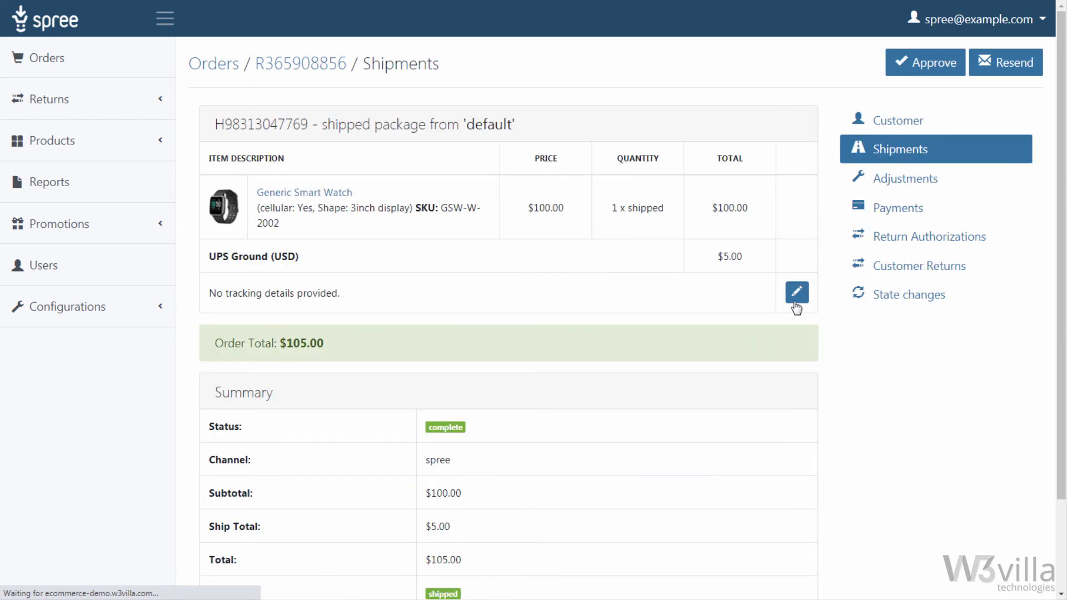
pyautogui.click(796, 297)
pyautogui.click(579, 309)
pyautogui.write('12345UPSAWDHL')
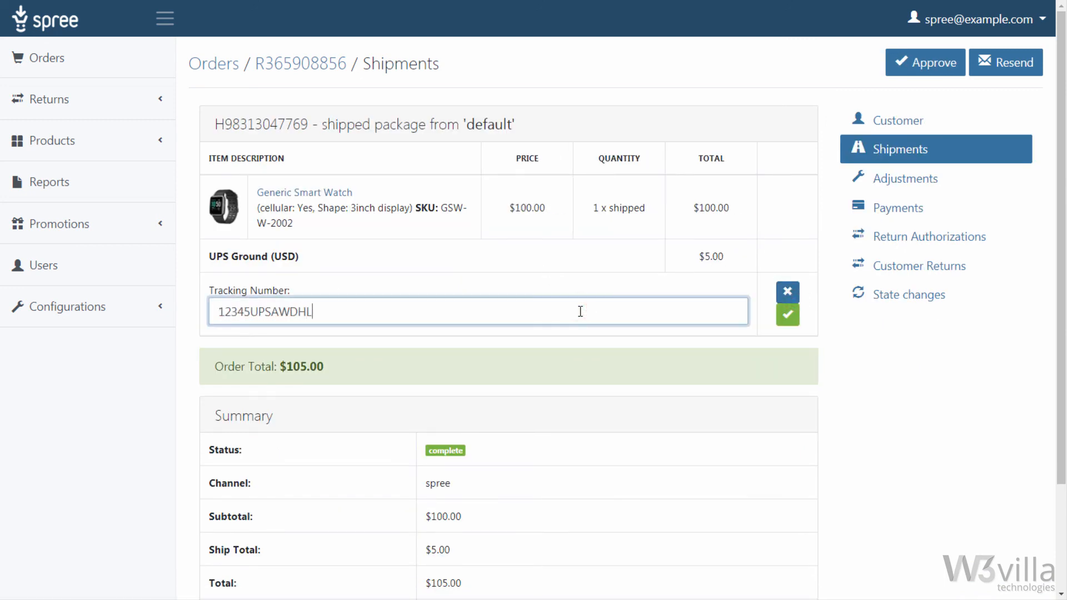
pyautogui.press('BackSpace')
pyautogui.write('3457')
pyautogui.click(788, 316)
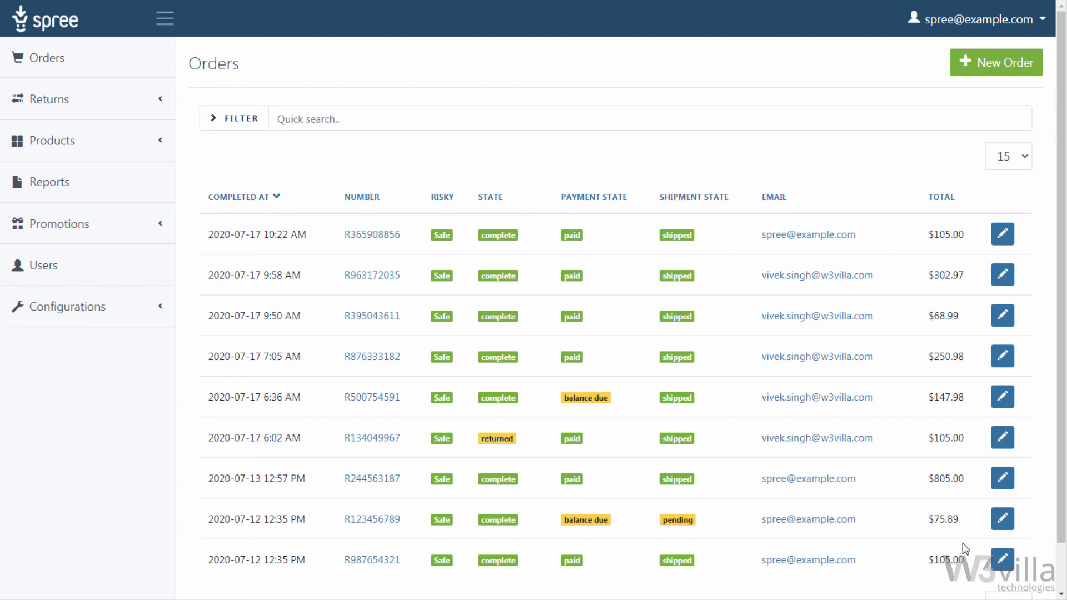
# Step: Open the filter options of the orders list
pyautogui.click(248, 121)
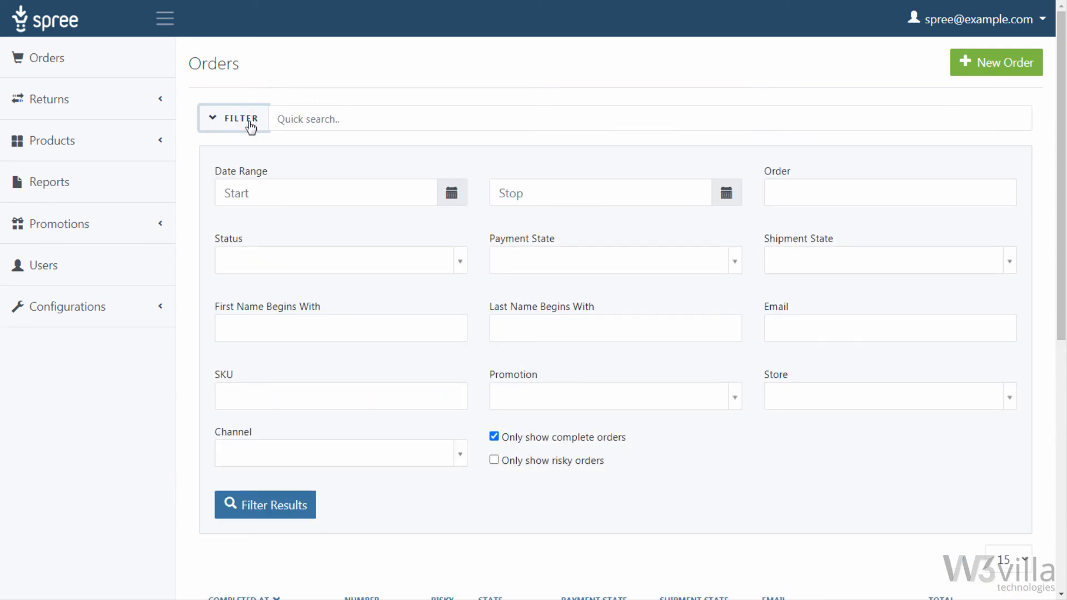